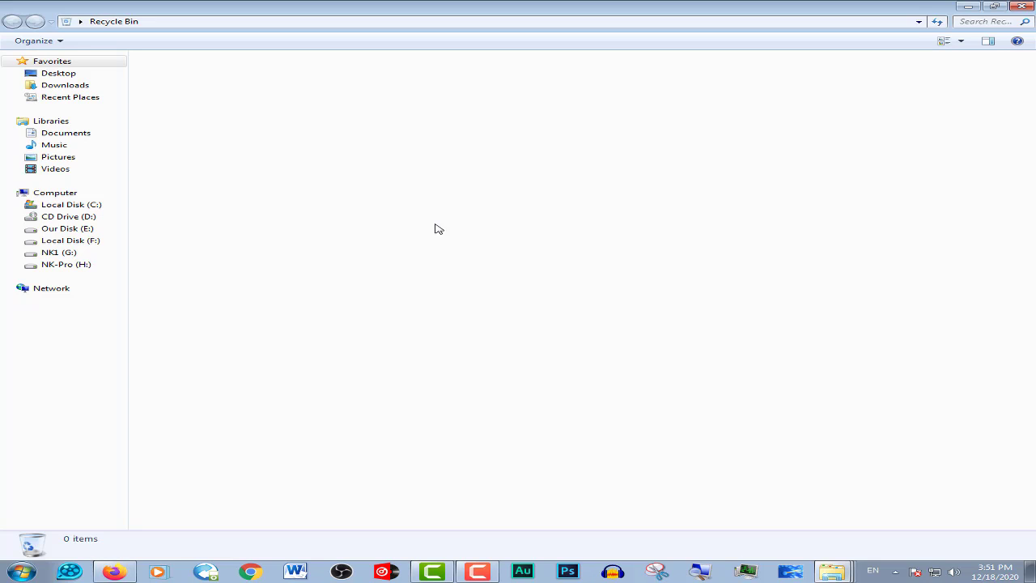
# Step: Look through the contents of the All Programs folder on Our Disk (E:)
pyautogui.press('super+e')
pyautogui.doubleClick(405, 93)
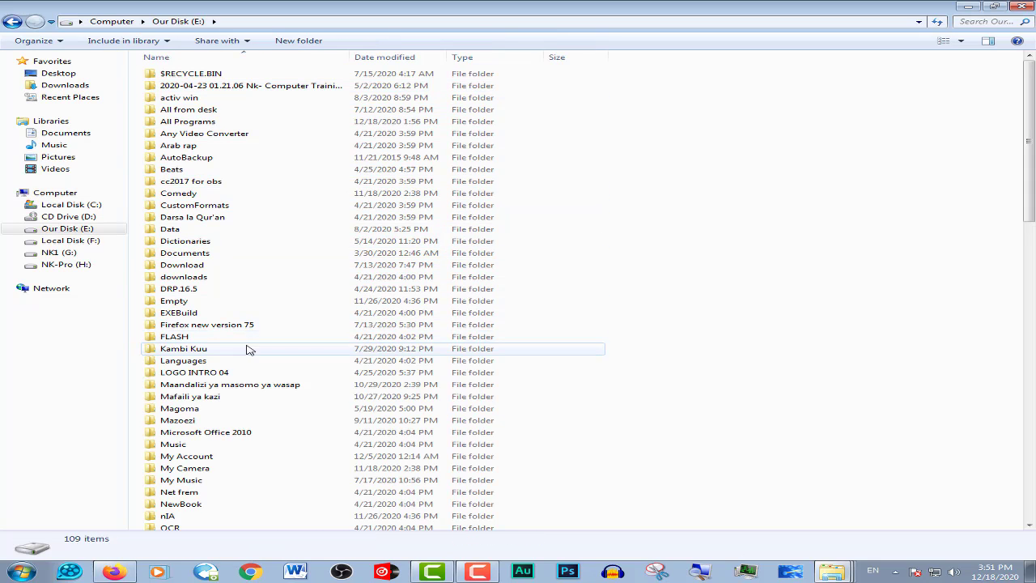
pyautogui.click(242, 254)
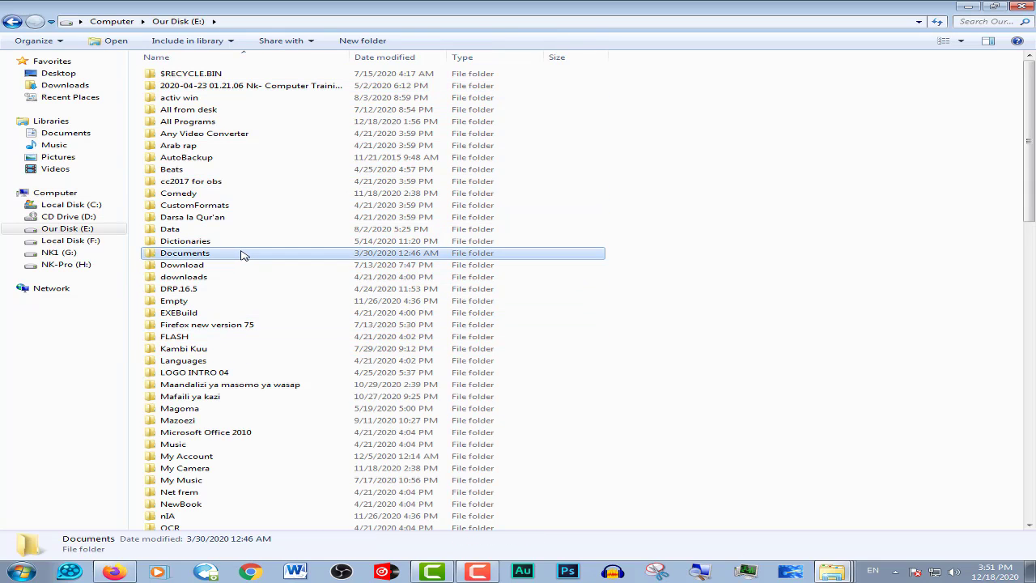
pyautogui.press('Down')
pyautogui.doubleClick(193, 121)
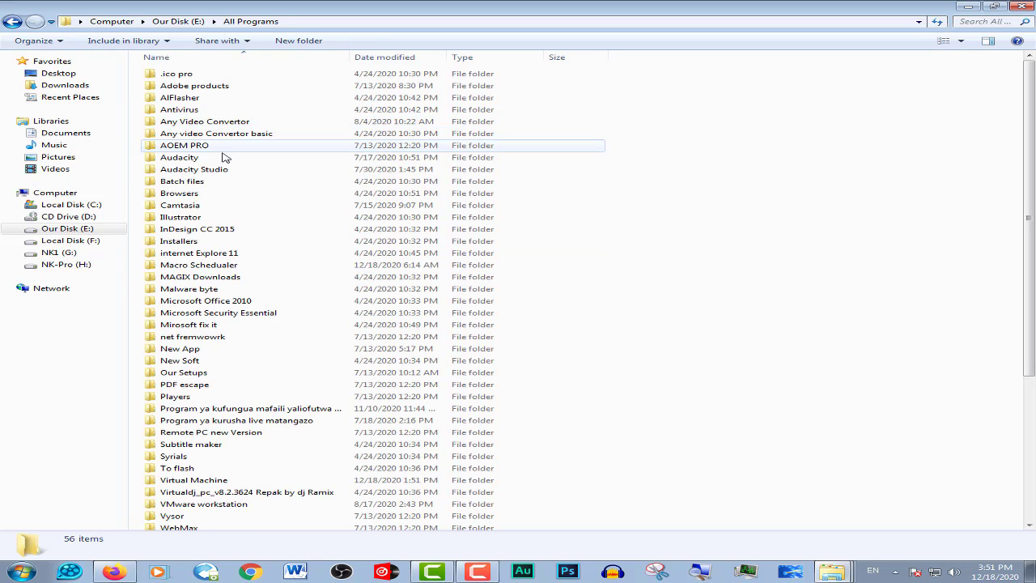
pyautogui.press('d')
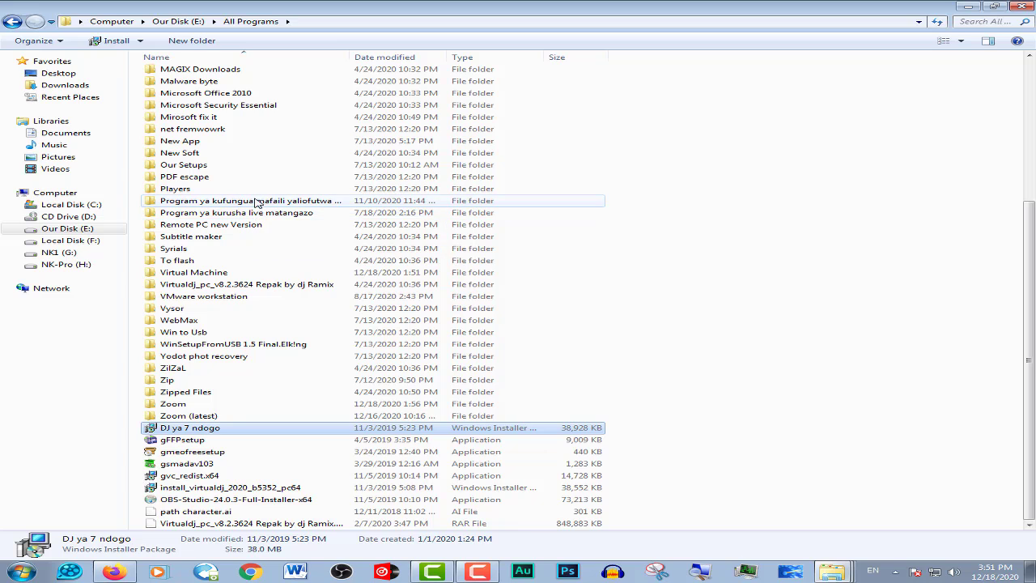
pyautogui.scroll(4, 253, 202)
pyautogui.scroll(2, 253, 202)
pyautogui.scroll(-5, 252, 202)
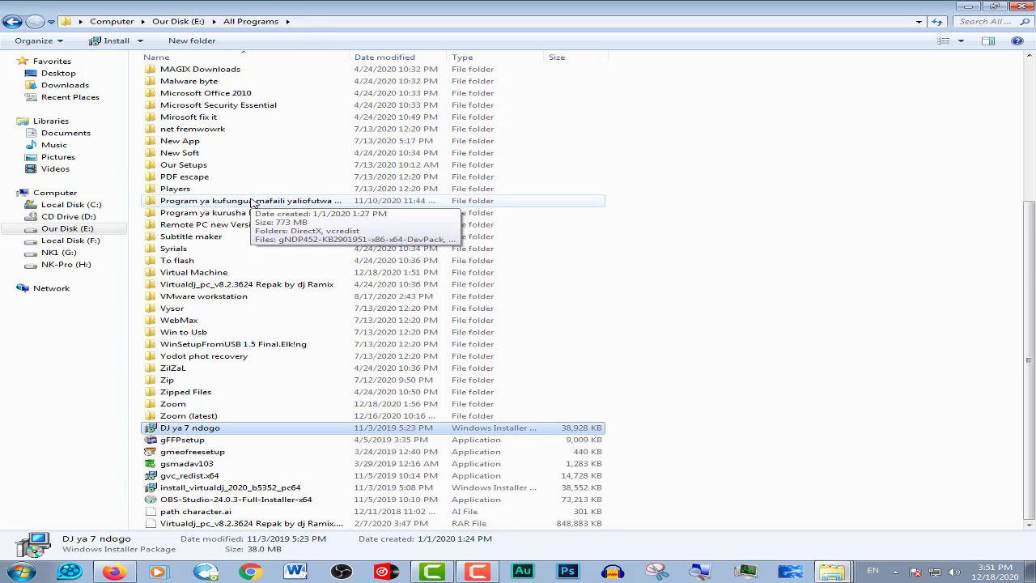
pyautogui.scroll(4, 253, 201)
# Step: Return to the root of Our Disk (E:) and open the DRP.16.5 folder
pyautogui.press('BackSpace')
pyautogui.press('d')
pyautogui.press('d')
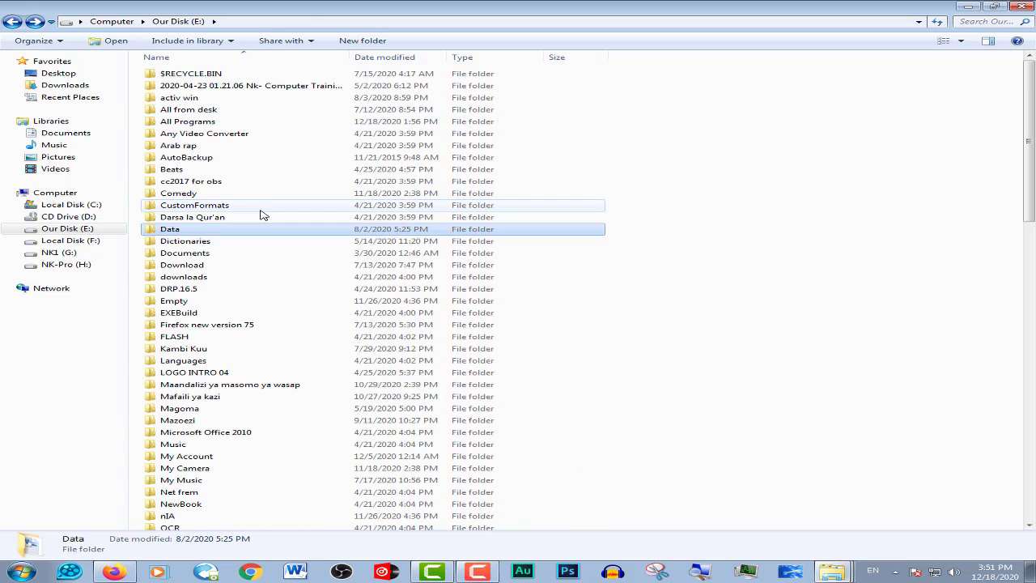
pyautogui.press('d')
pyautogui.press('d')
pyautogui.press('d')
pyautogui.press('d')
pyautogui.press('d')
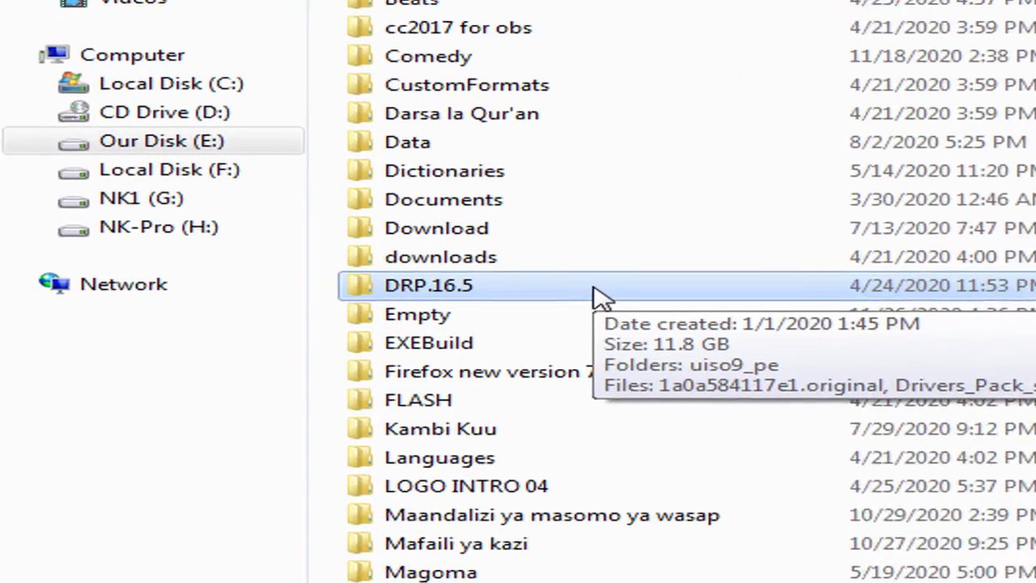
pyautogui.doubleClick(626, 289)
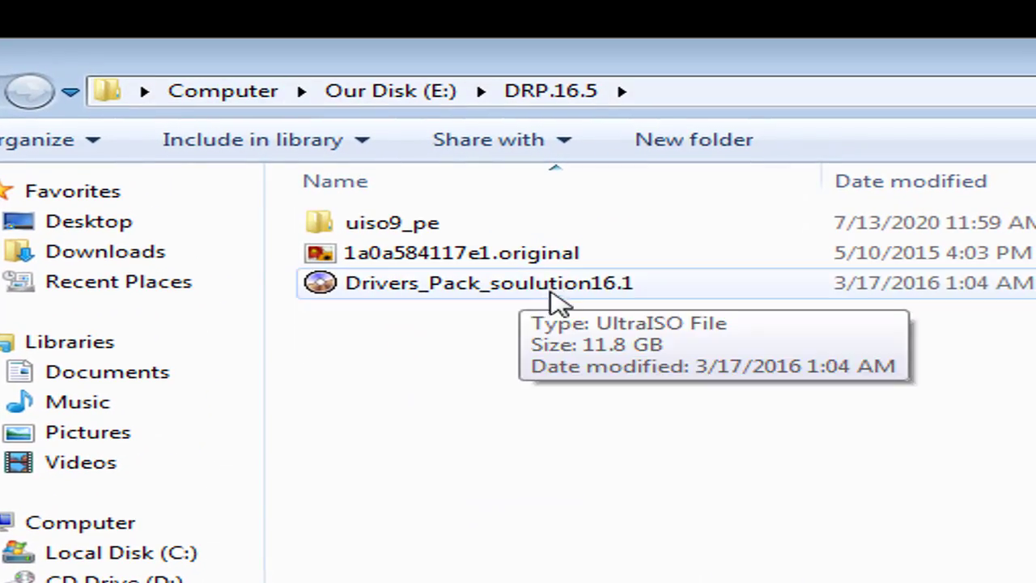
# Step: Check the size of the Drivers_Pack_soulution16.1 file in its properties and close them
pyautogui.click(558, 288)
pyautogui.rightClick(558, 291)
pyautogui.click(753, 582)
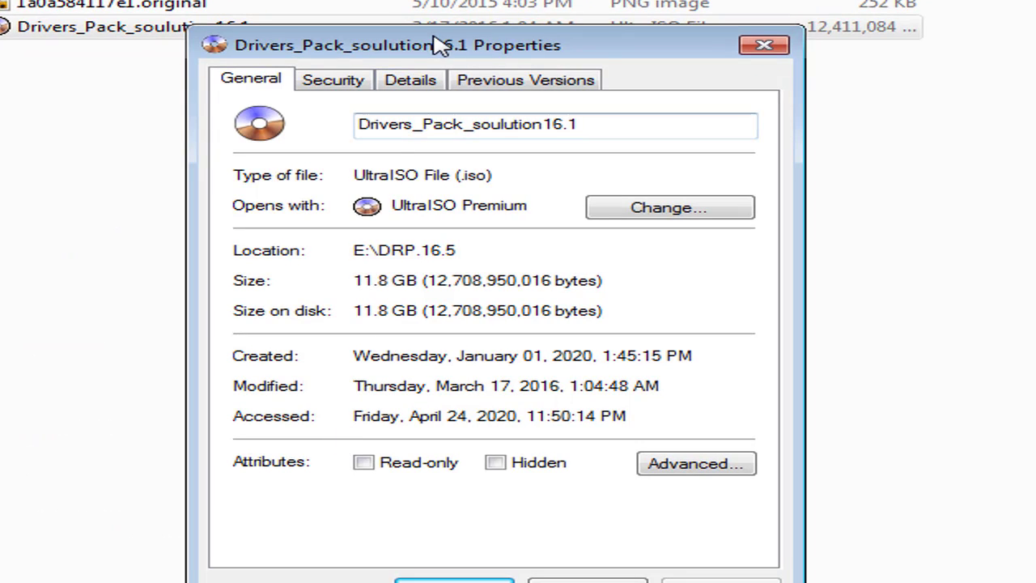
pyautogui.moveTo(441, 47); pyautogui.dragTo(929, 61)
pyautogui.moveTo(844, 293); pyautogui.dragTo(1035, 292)
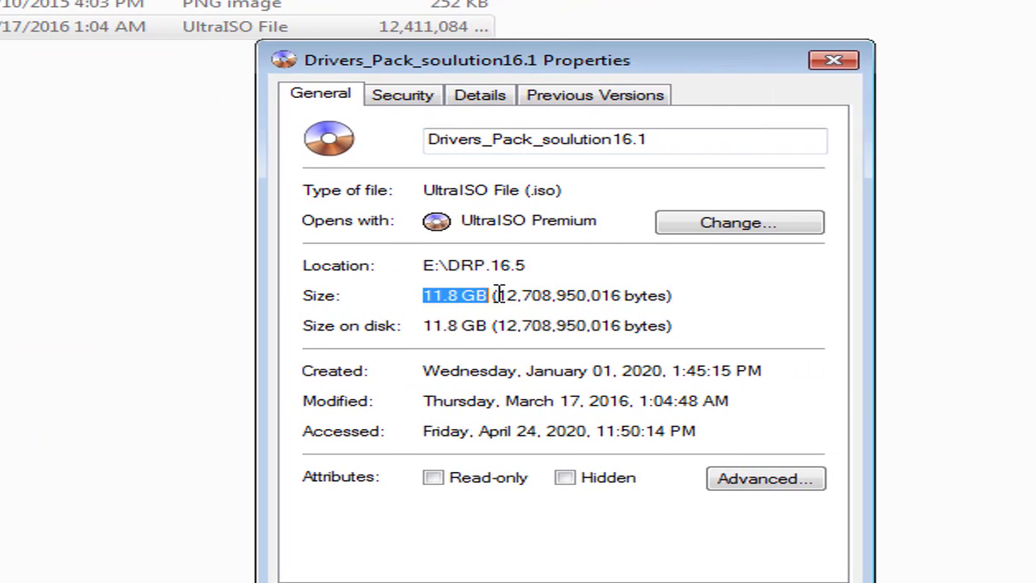
pyautogui.moveTo(678, 295); pyautogui.dragTo(694, 296)
pyautogui.click(834, 60)
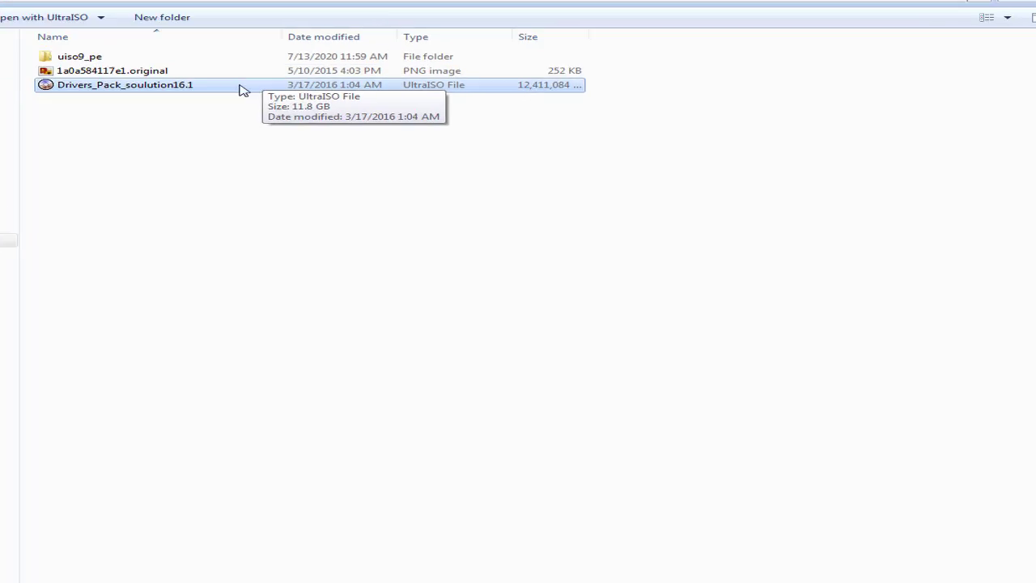
# Step: Try to move the Drivers_Pack_soulution16.1 file to the Recycle Bin, declining the permanent deletion
pyautogui.rightClick(243, 89)
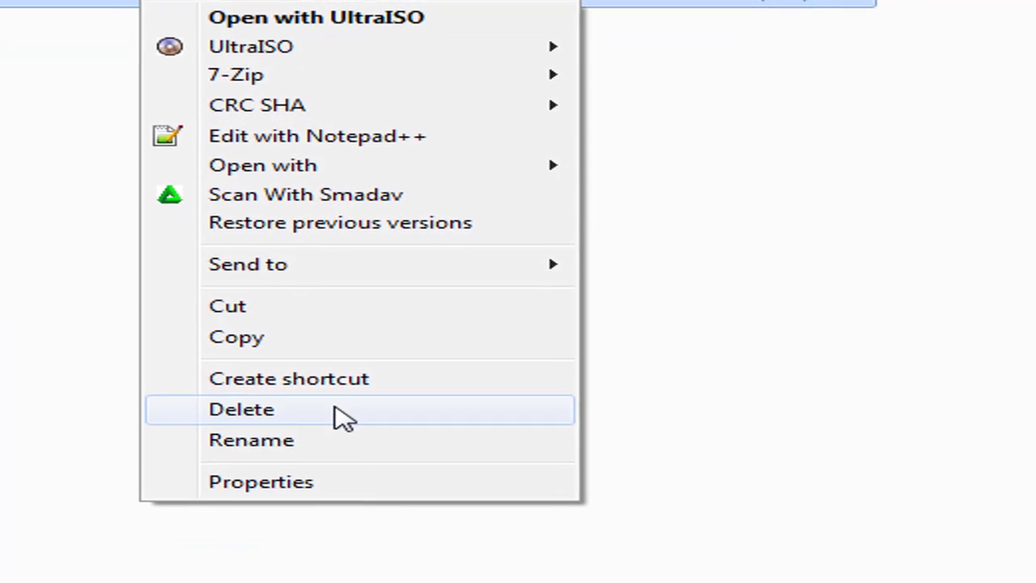
pyautogui.click(344, 417)
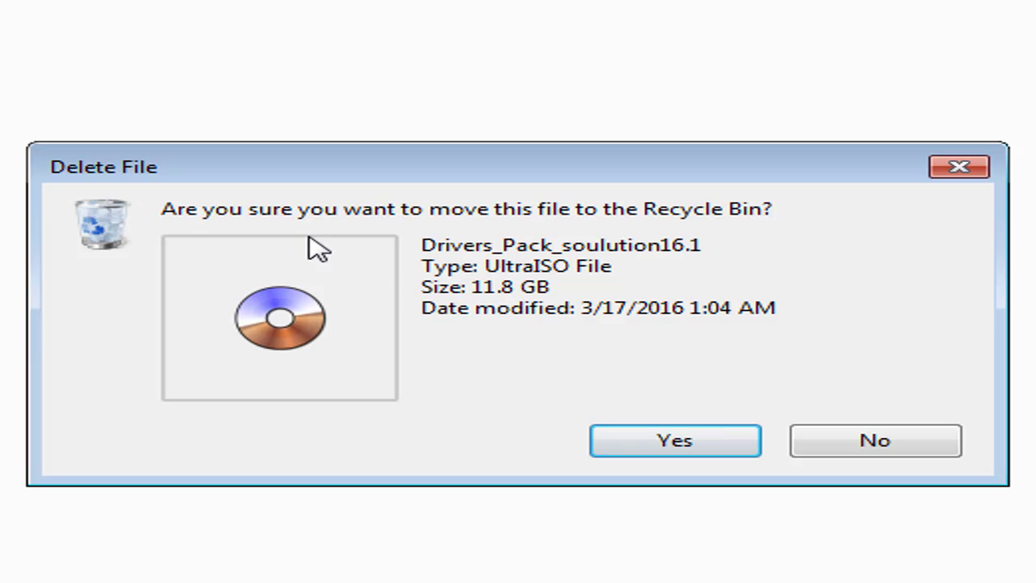
pyautogui.click(624, 439)
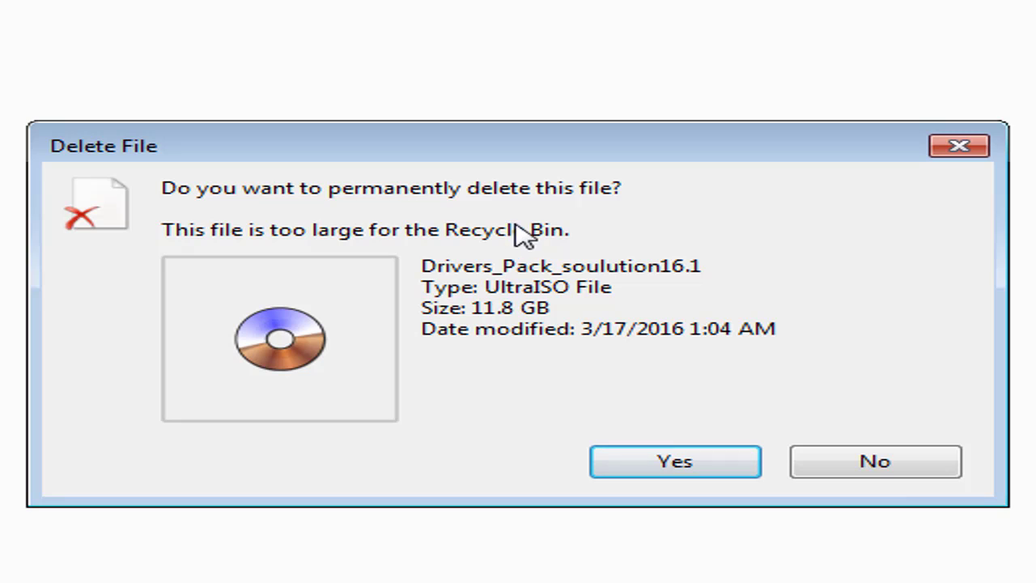
pyautogui.click(925, 465)
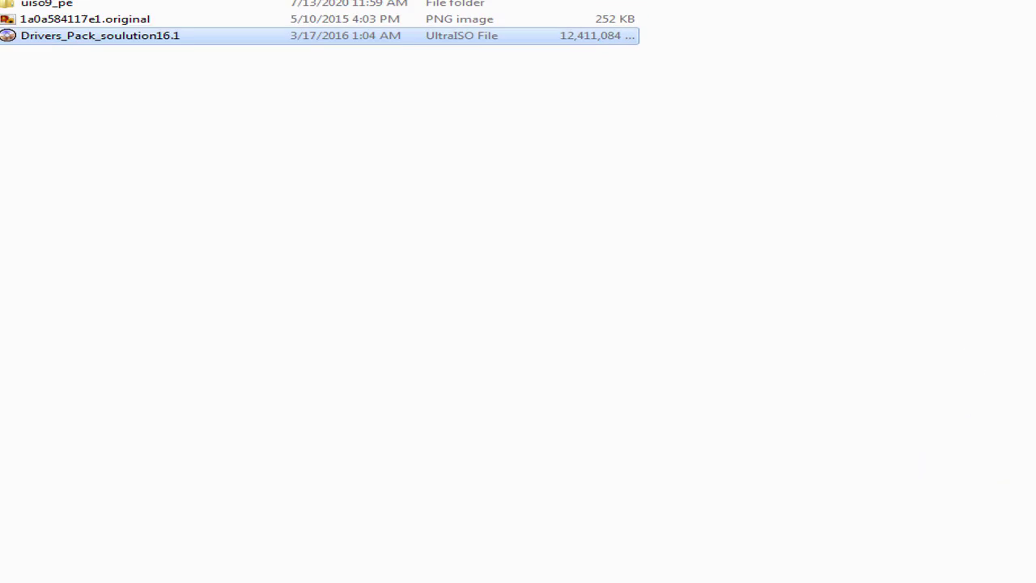
# Step: Refresh the desktop and check the contents of the Recycle Bin
pyautogui.click(1024, 8)
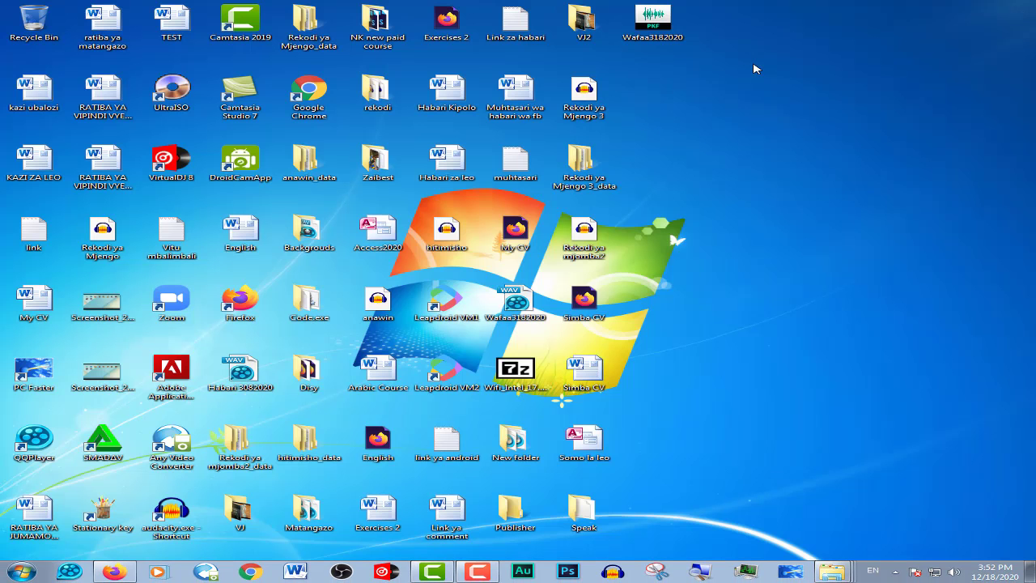
pyautogui.rightClick(754, 67)
pyautogui.click(770, 96)
pyautogui.doubleClick(32, 20)
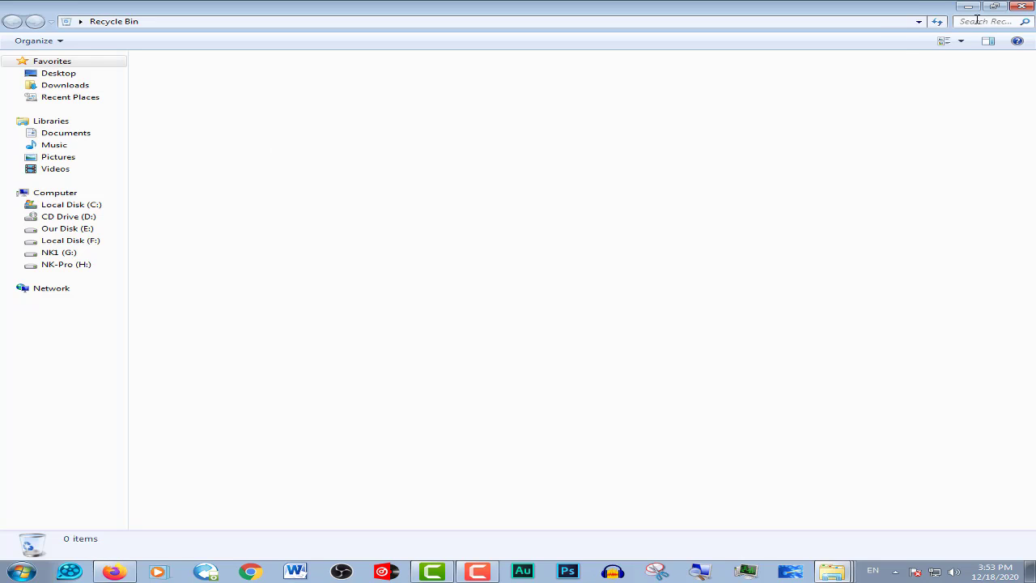
pyautogui.click(1022, 6)
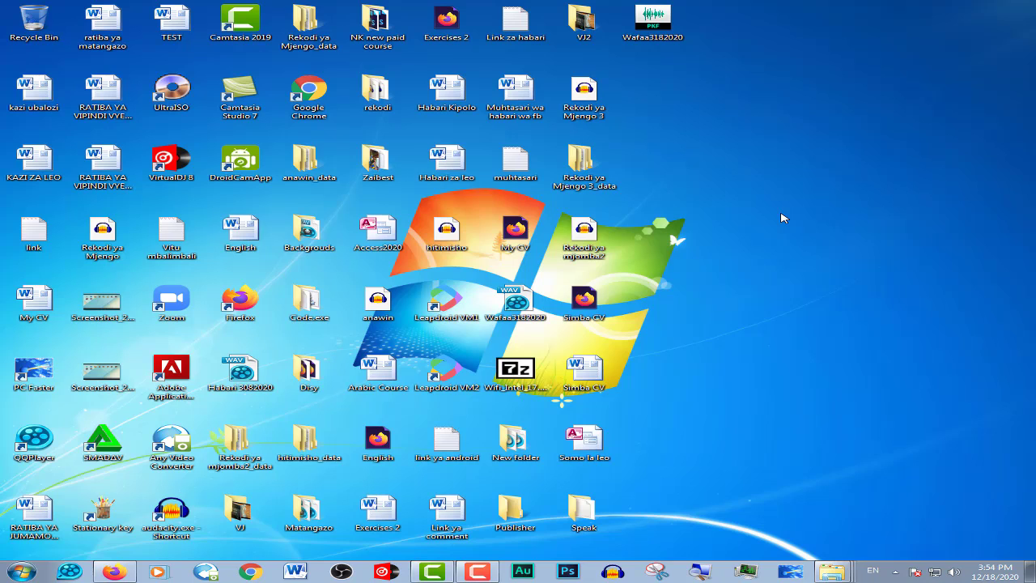
# Step: Open the Rekodi ya Mjengo 3_data folder from the desktop and examine its previous versions
pyautogui.rightClick(783, 218)
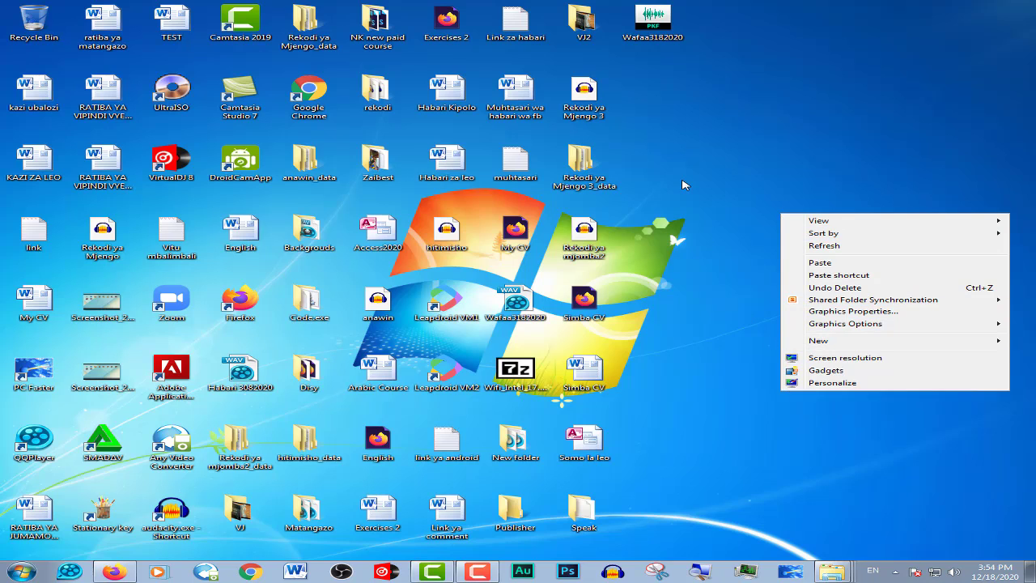
pyautogui.click(655, 182)
pyautogui.doubleClick(592, 167)
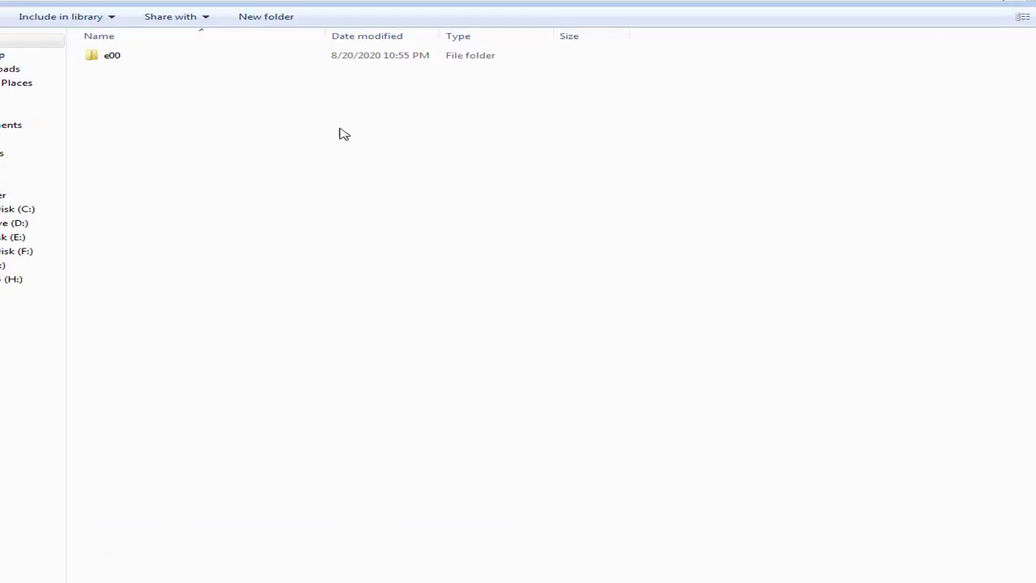
pyautogui.rightClick(364, 139)
pyautogui.click(332, 437)
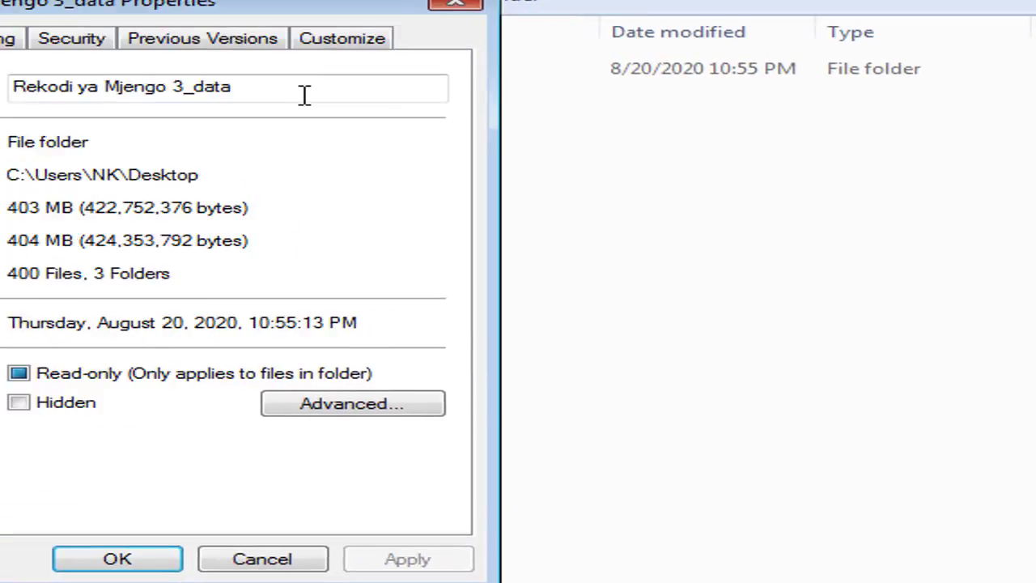
pyautogui.click(541, 142)
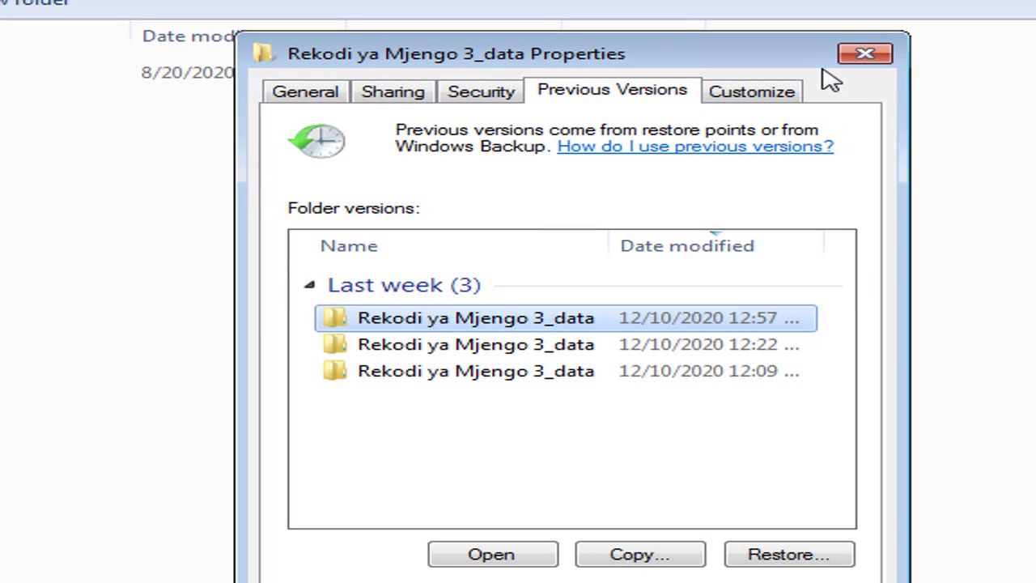
pyautogui.click(864, 55)
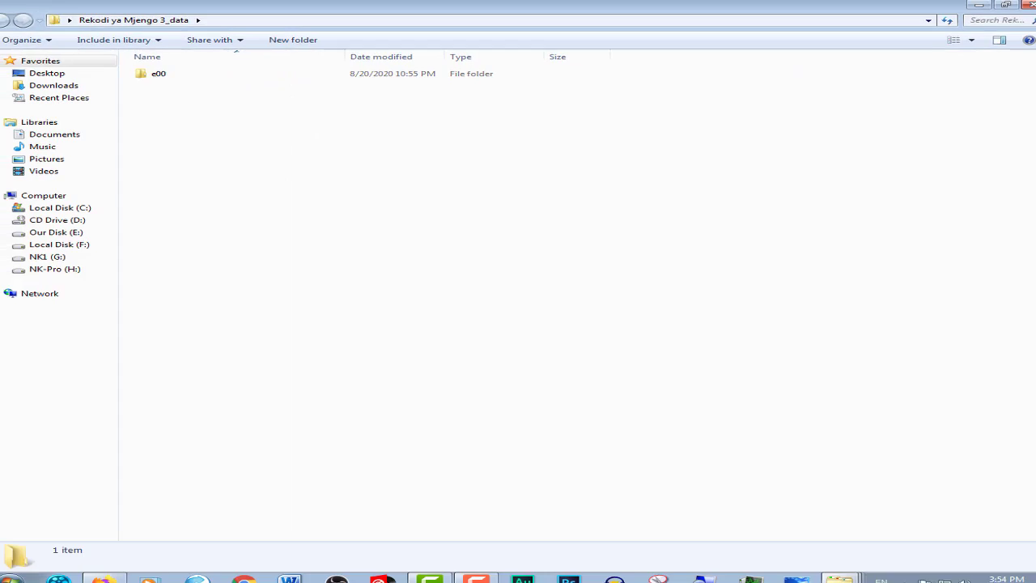
pyautogui.click(1028, 8)
pyautogui.moveTo(905, 13); pyautogui.dragTo(16, 546)
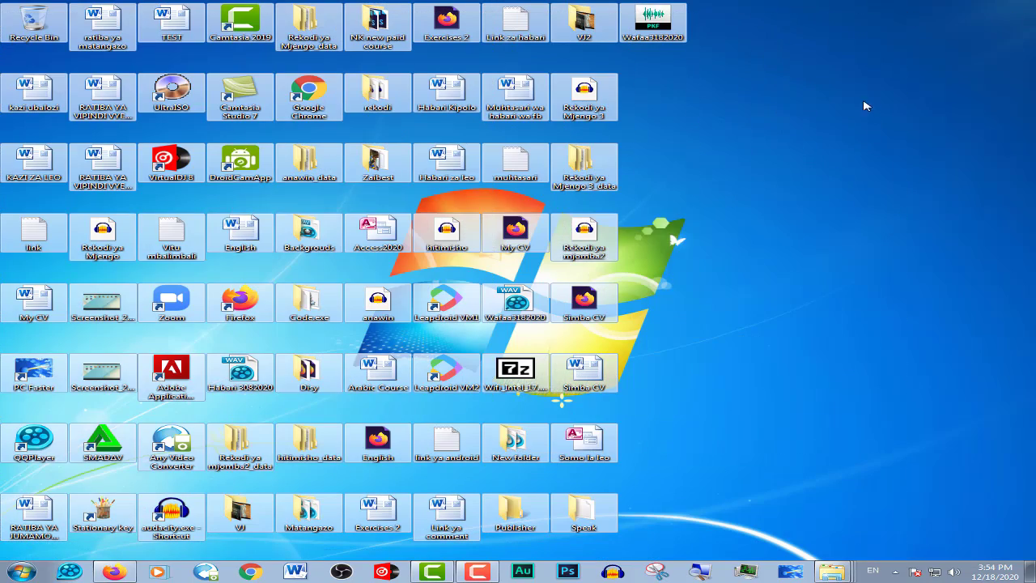
pyautogui.click(805, 94)
pyautogui.rightClick(770, 94)
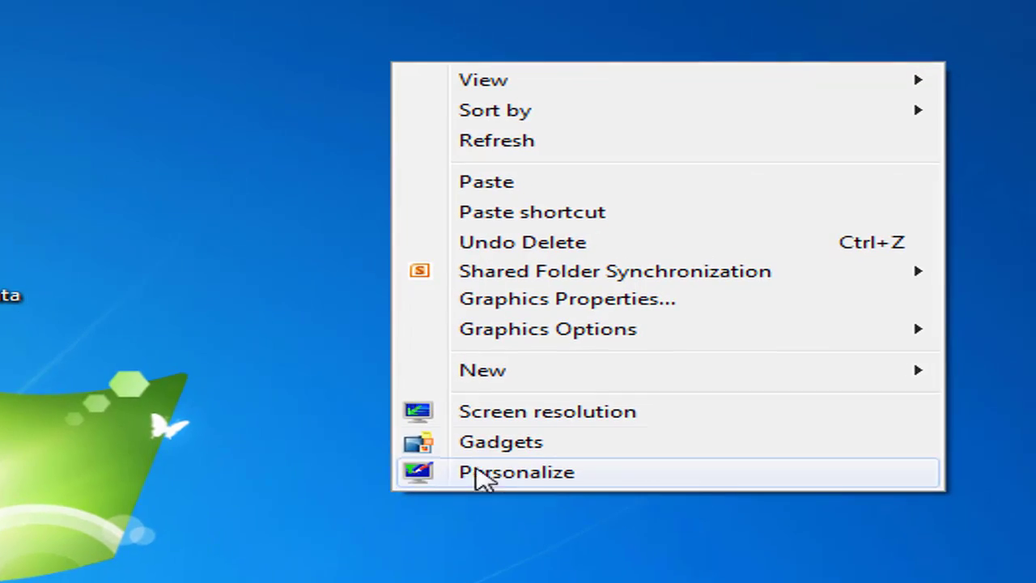
pyautogui.click(328, 519)
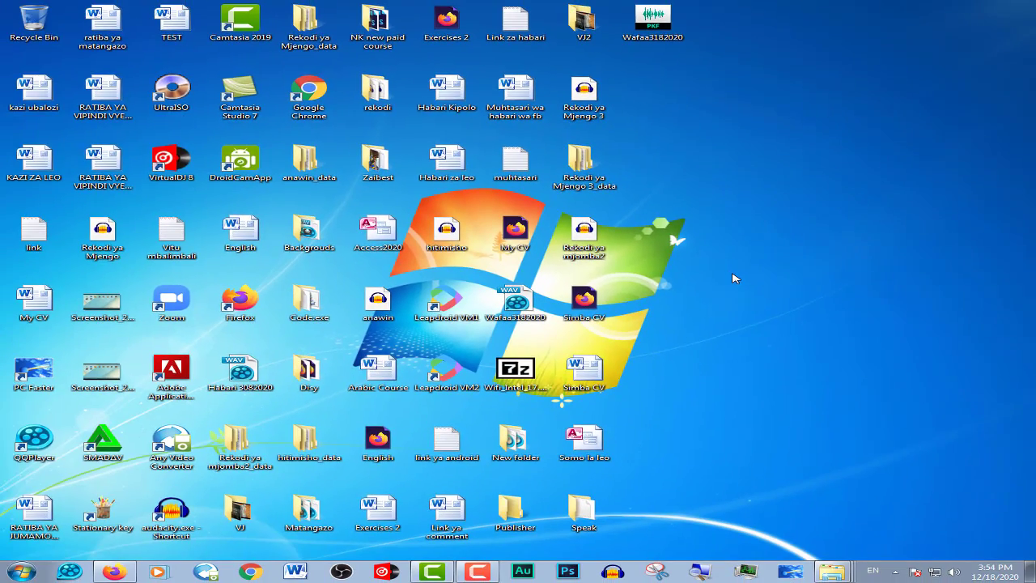
# Step: View the Personalization settings from the Desktop folder and close both windows
pyautogui.press('super+e')
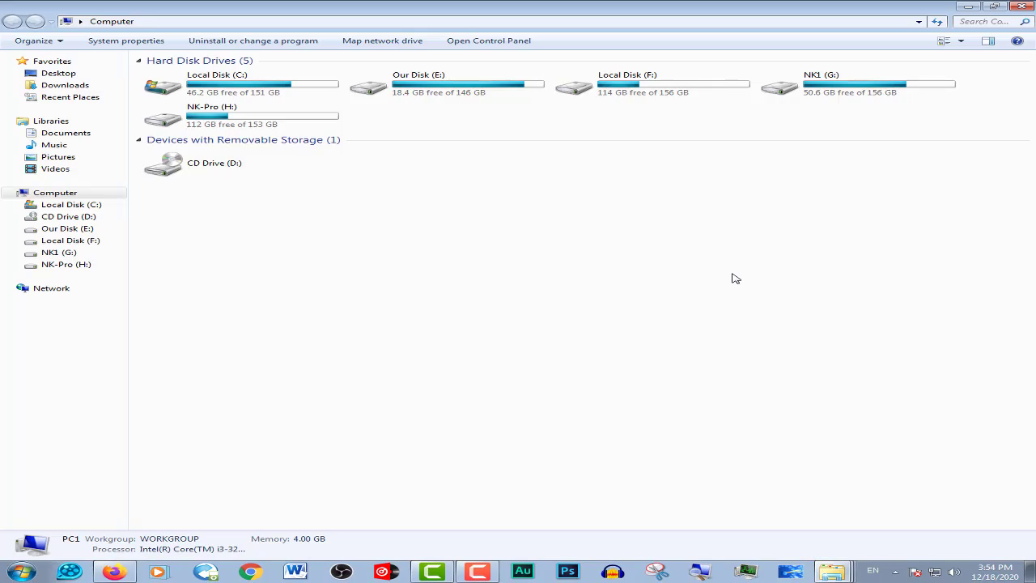
pyautogui.hotkey('alt', 'Up')
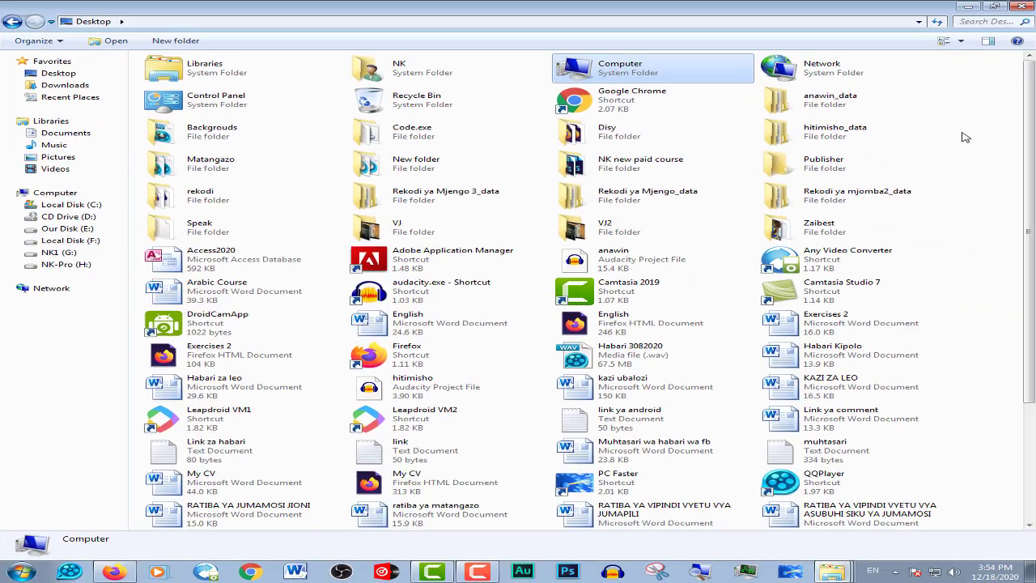
pyautogui.rightClick(965, 137)
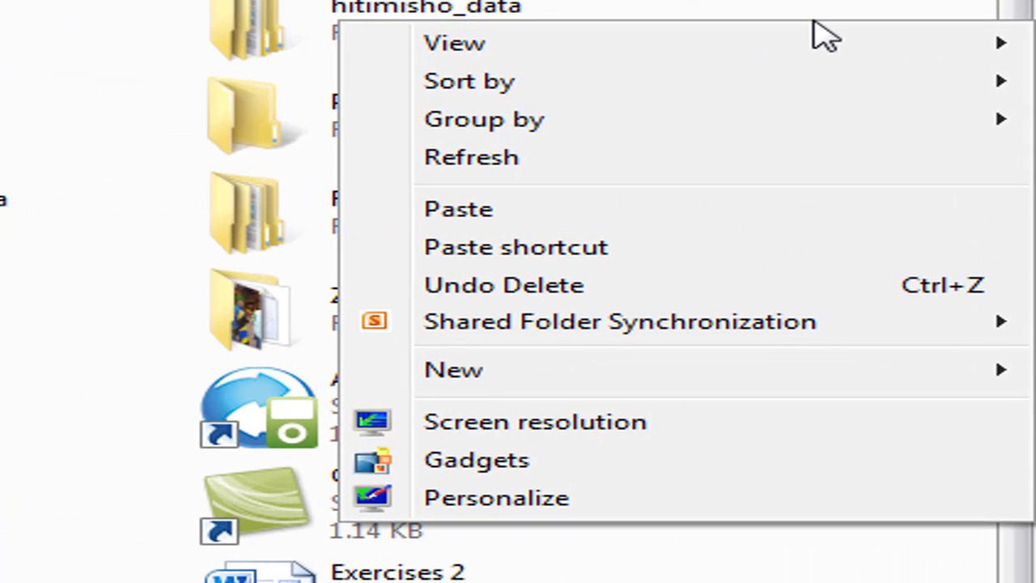
pyautogui.click(459, 500)
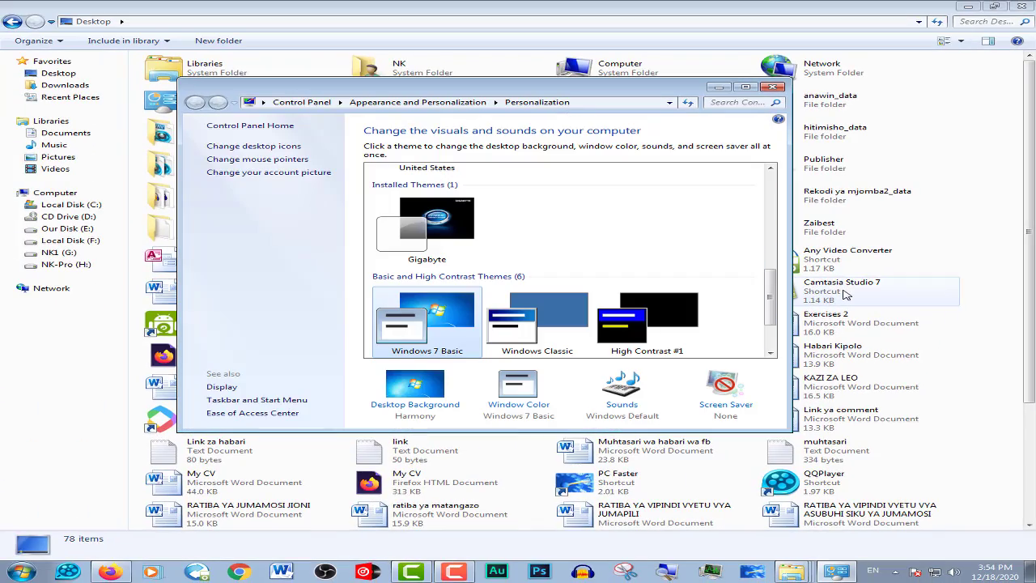
pyautogui.click(776, 88)
pyautogui.click(1022, 8)
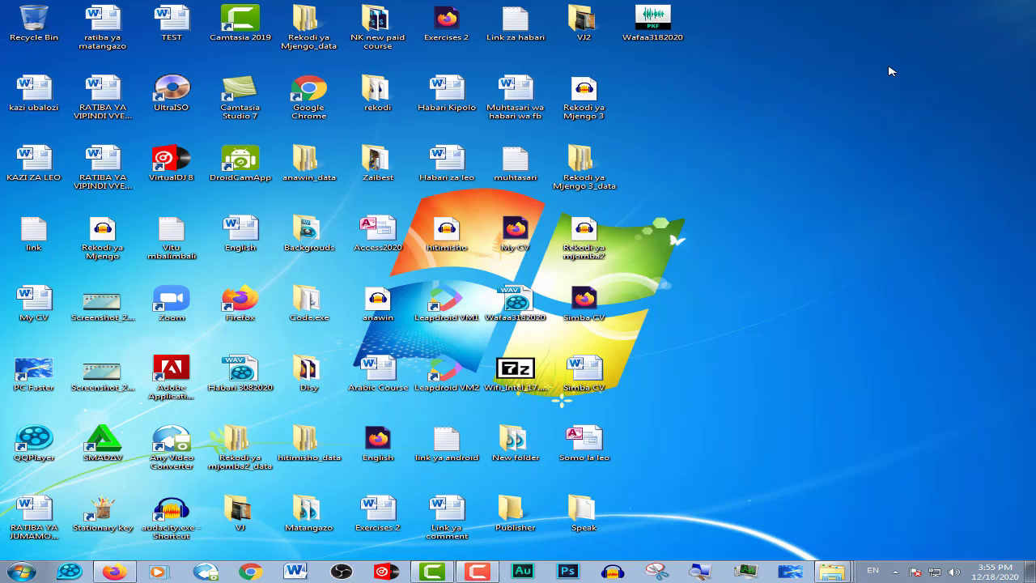
pyautogui.rightClick(823, 88)
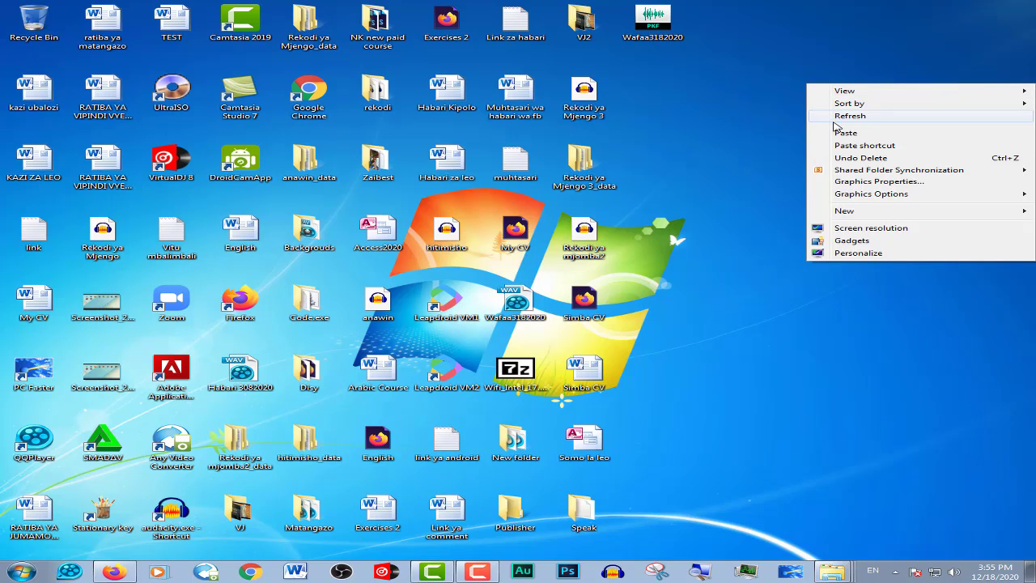
pyautogui.click(836, 128)
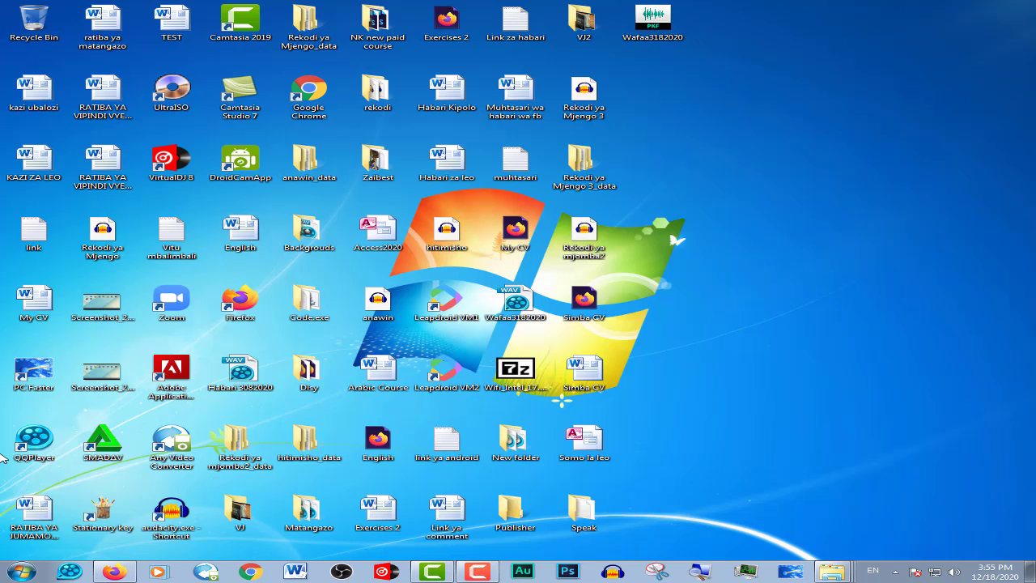
pyautogui.moveTo(845, 10); pyautogui.dragTo(2, 570)
pyautogui.click(891, 145)
pyautogui.moveTo(944, 3); pyautogui.dragTo(16, 559)
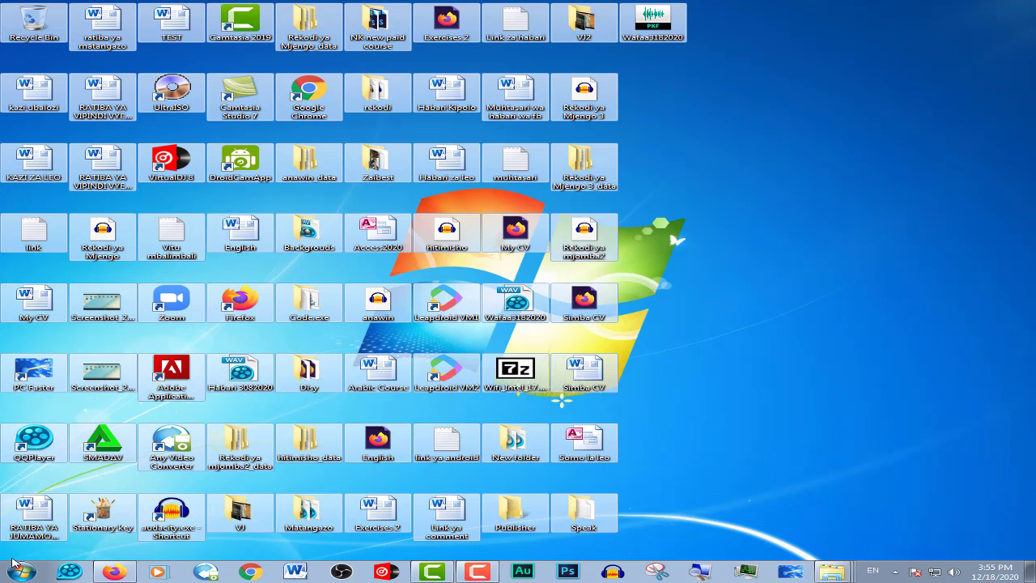
# Step: Open the Desktop folder inside the NK user folder on Local Disk (C:)
pyautogui.click(22, 572)
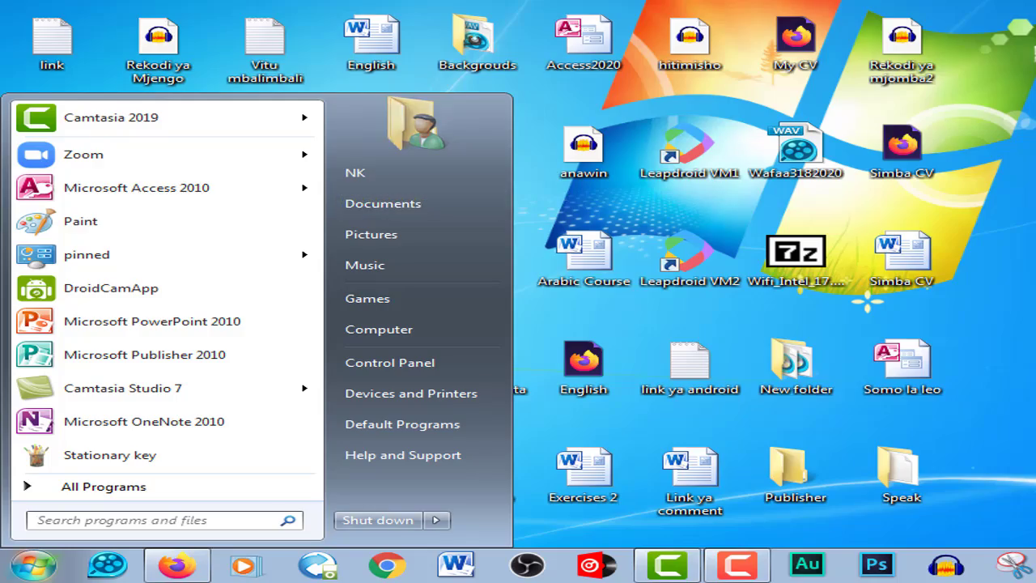
pyautogui.click(988, 259)
pyautogui.moveTo(849, 5); pyautogui.dragTo(10, 550)
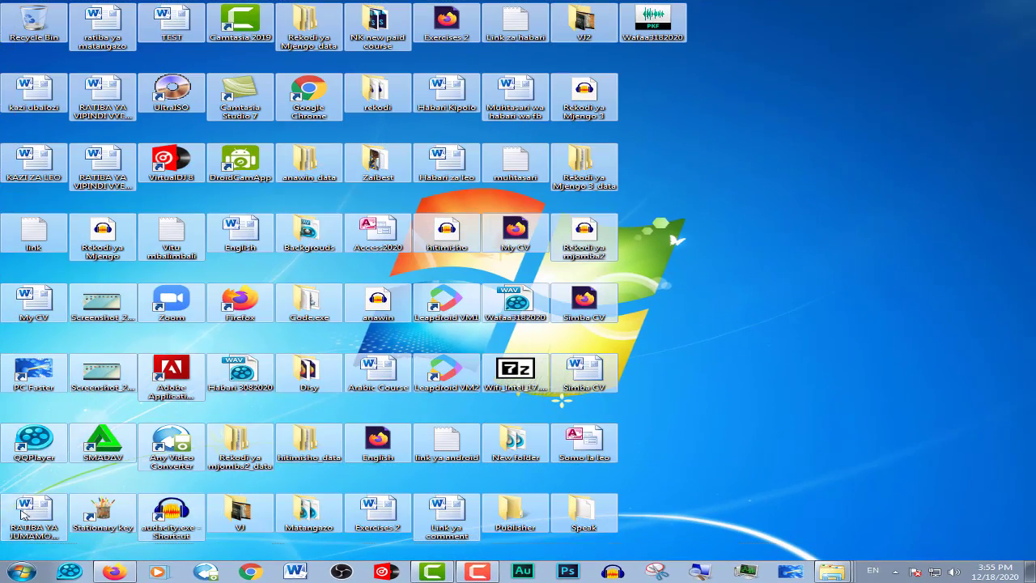
pyautogui.click(703, 179)
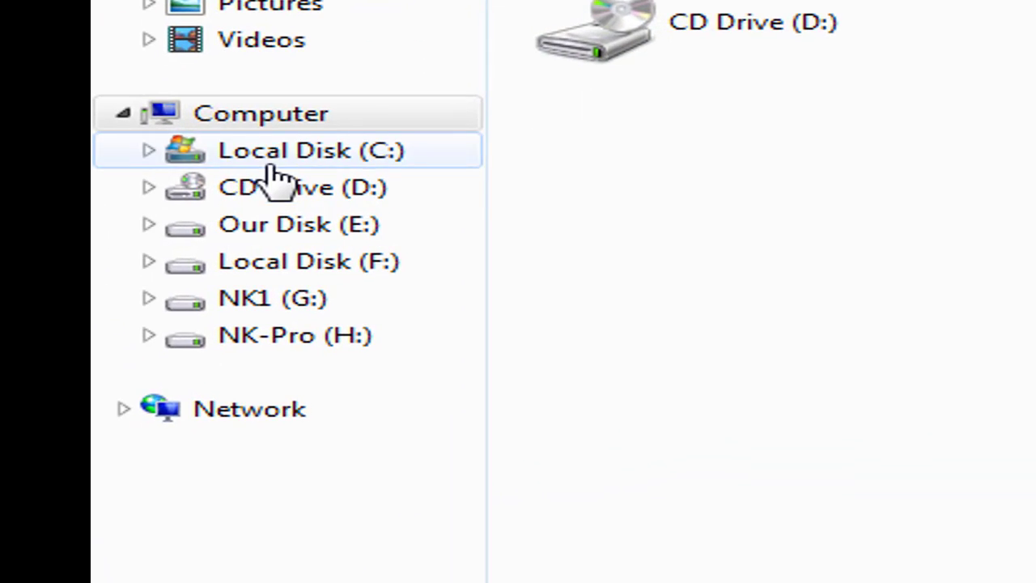
pyautogui.click(81, 202)
pyautogui.doubleClick(332, 324)
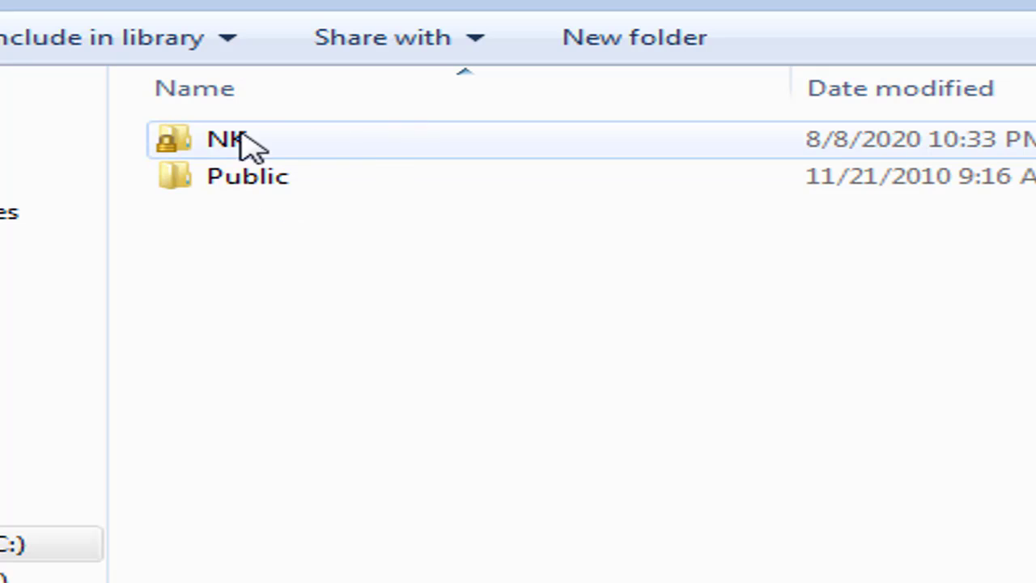
pyautogui.doubleClick(271, 153)
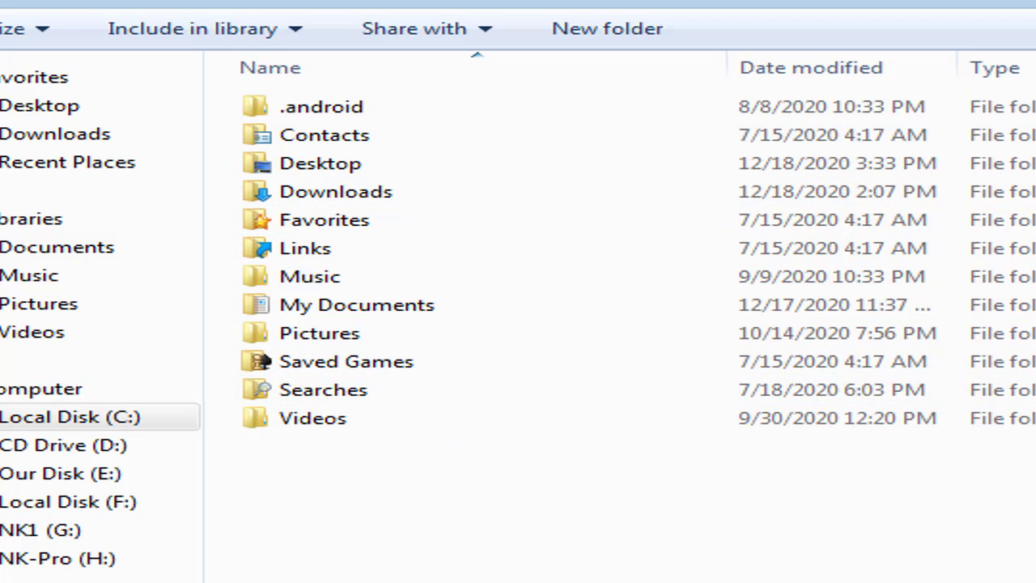
pyautogui.doubleClick(392, 172)
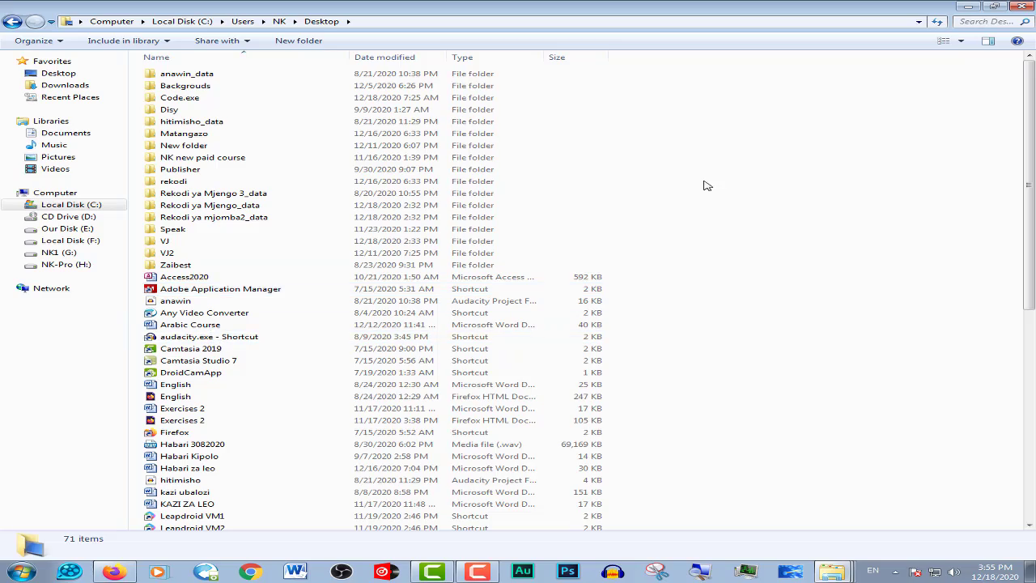
# Step: Open the 12/10/2020 12:57 previous version of the Desktop folder from its properties
pyautogui.rightClick(679, 136)
pyautogui.click(720, 266)
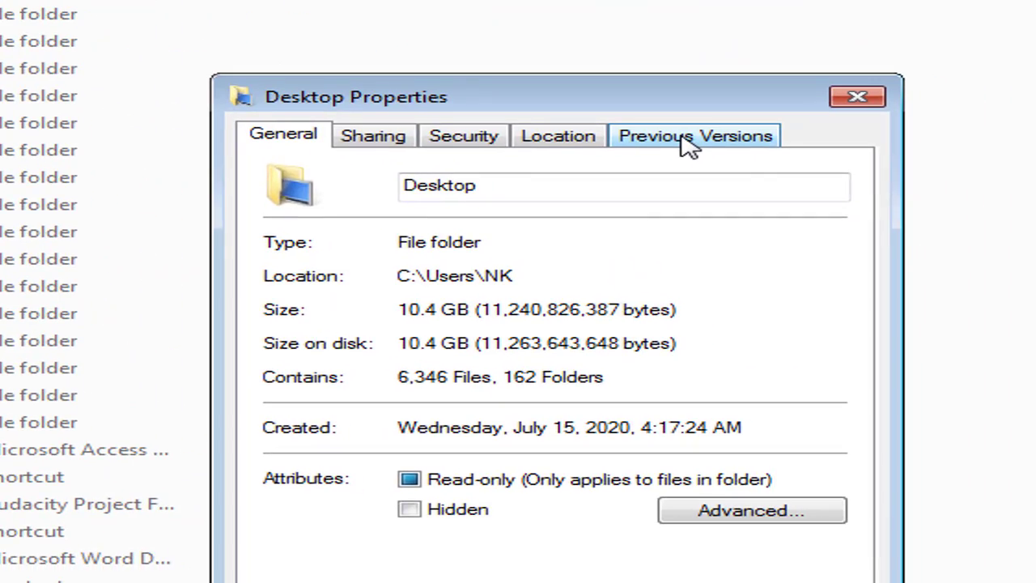
pyautogui.click(689, 149)
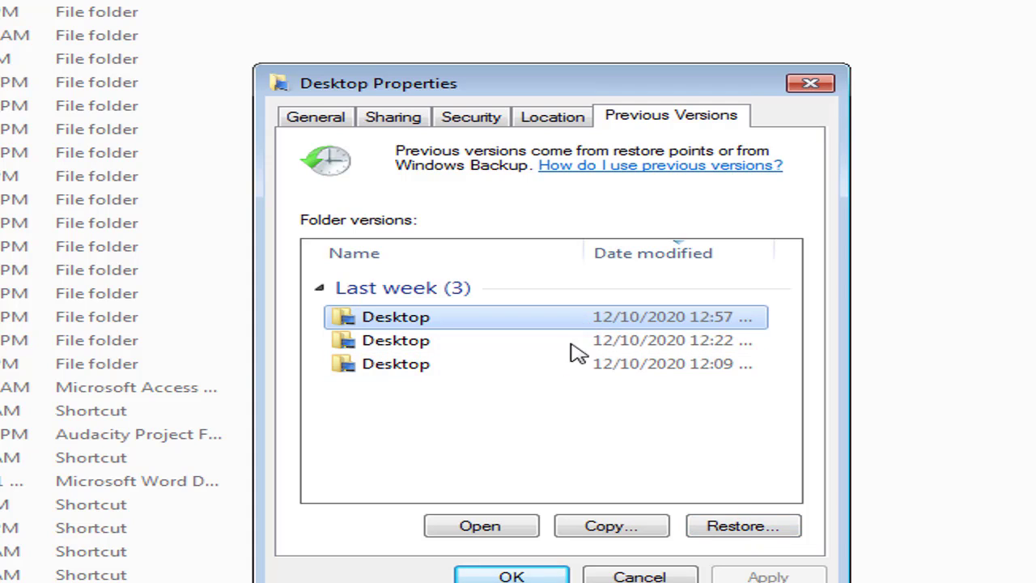
pyautogui.click(480, 526)
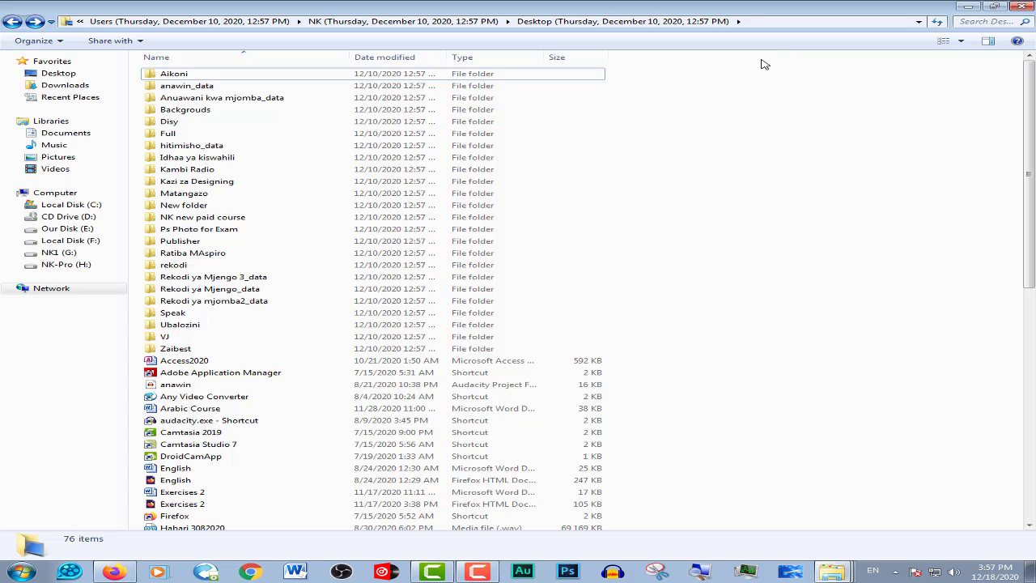
# Step: Arrange the current Desktop folder and its December 10, 2020 version side by side for comparison
pyautogui.press('super+Right')
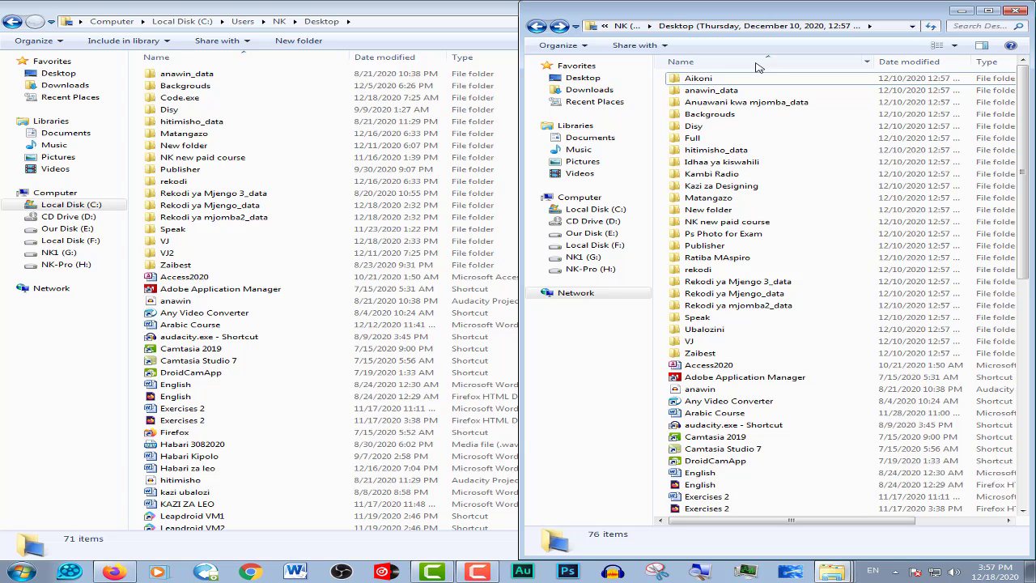
pyautogui.doubleClick(467, 12)
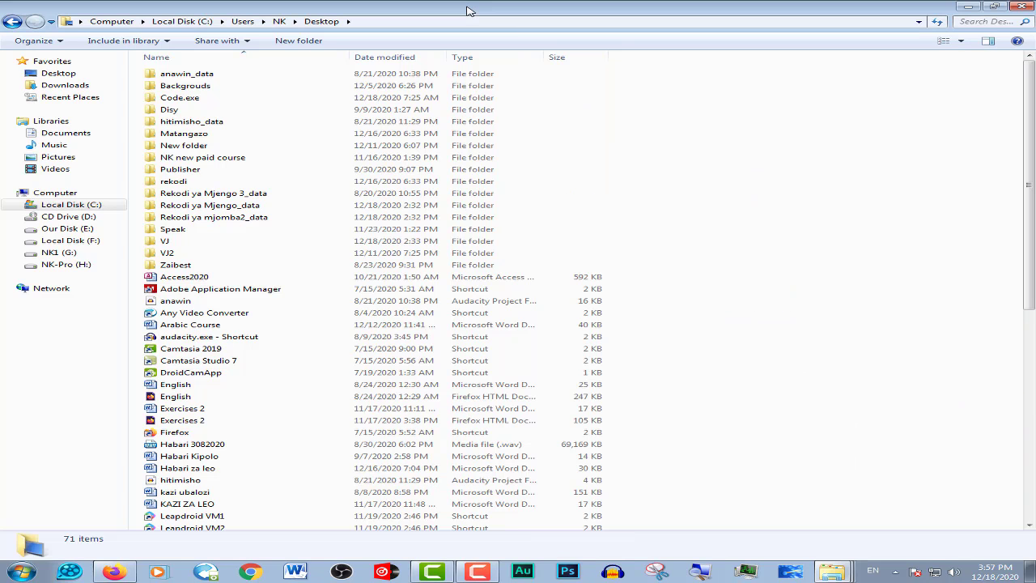
pyautogui.doubleClick(466, 11)
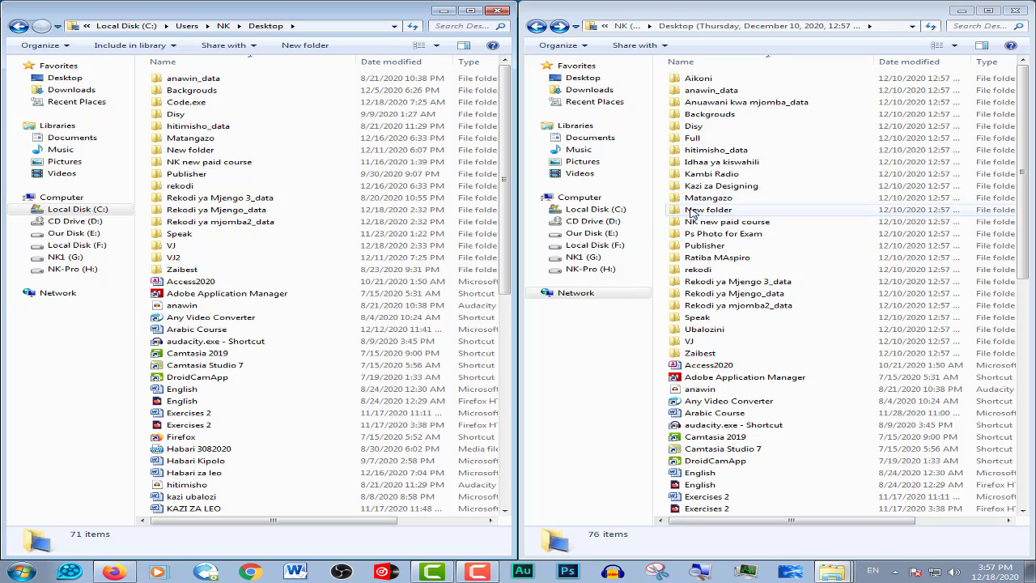
pyautogui.click(445, 11)
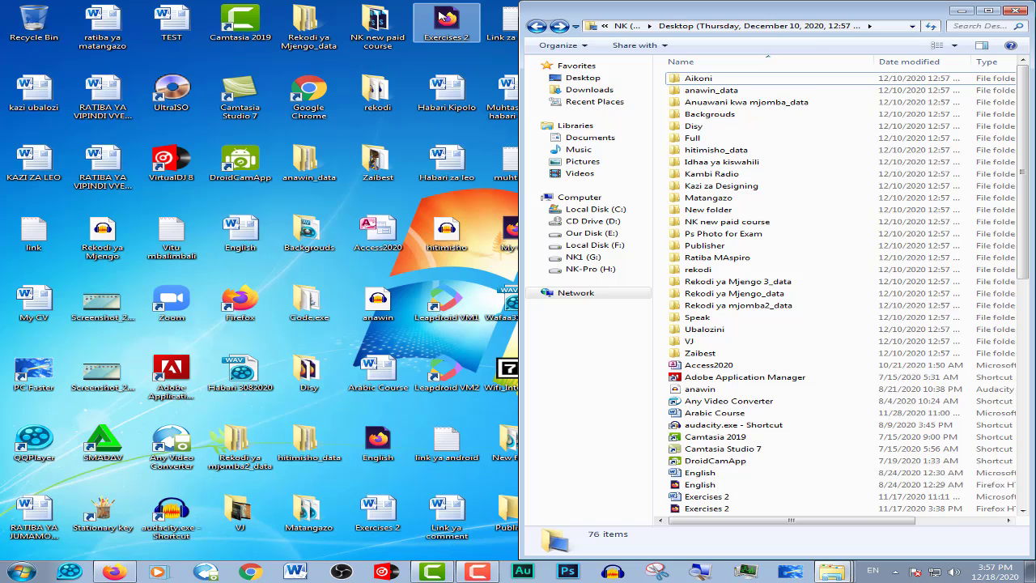
pyautogui.rightClick(824, 571)
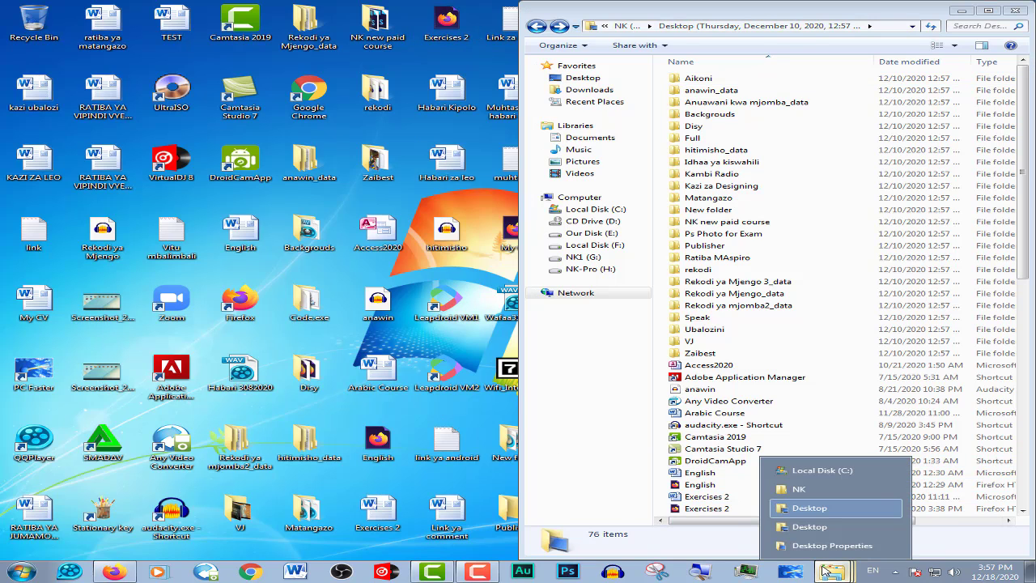
pyautogui.click(810, 526)
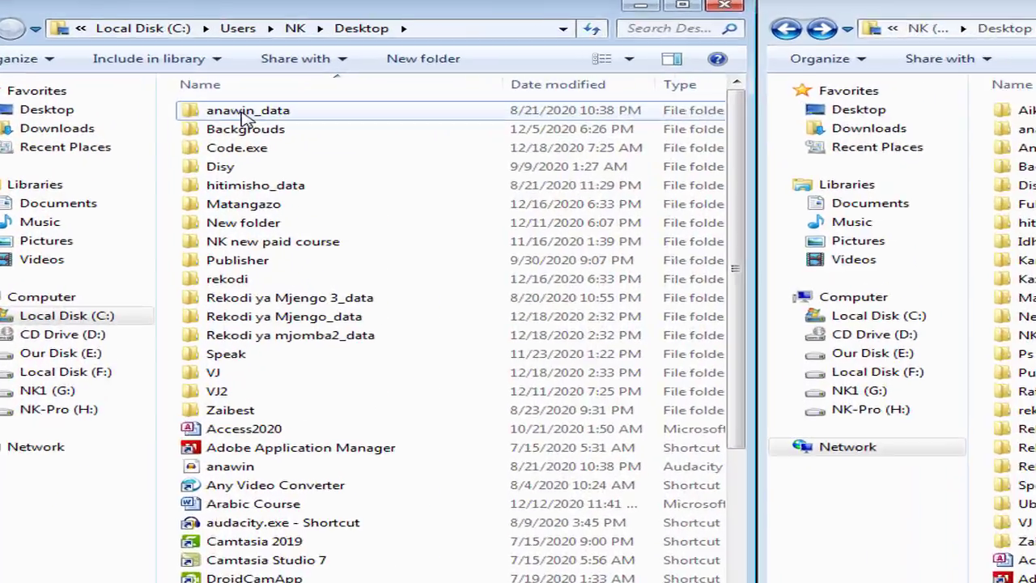
# Step: Open Ps Photo for Exam in the previous Desktop version and browse its files as large icons
pyautogui.moveTo(197, 81)
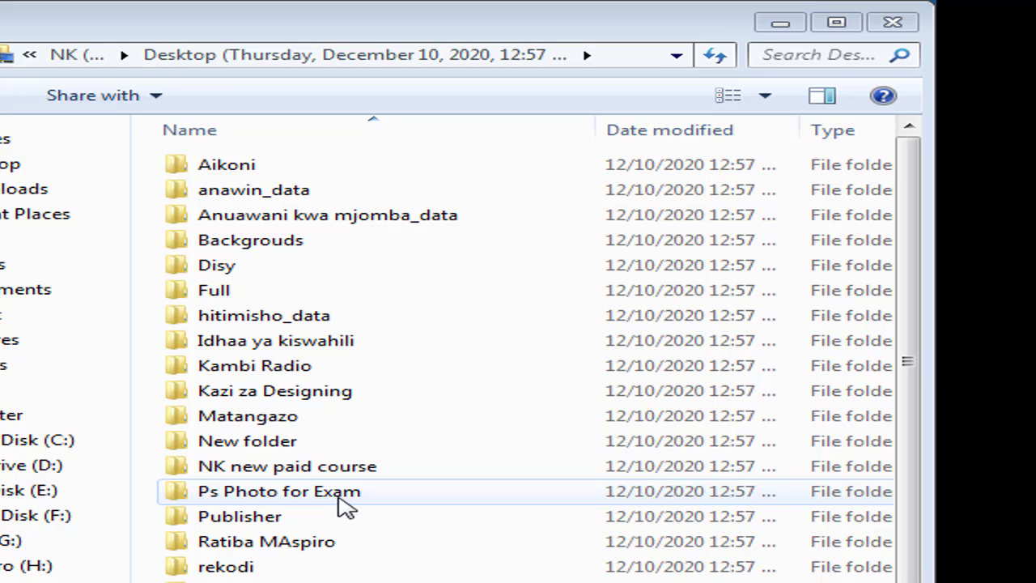
pyautogui.doubleClick(342, 495)
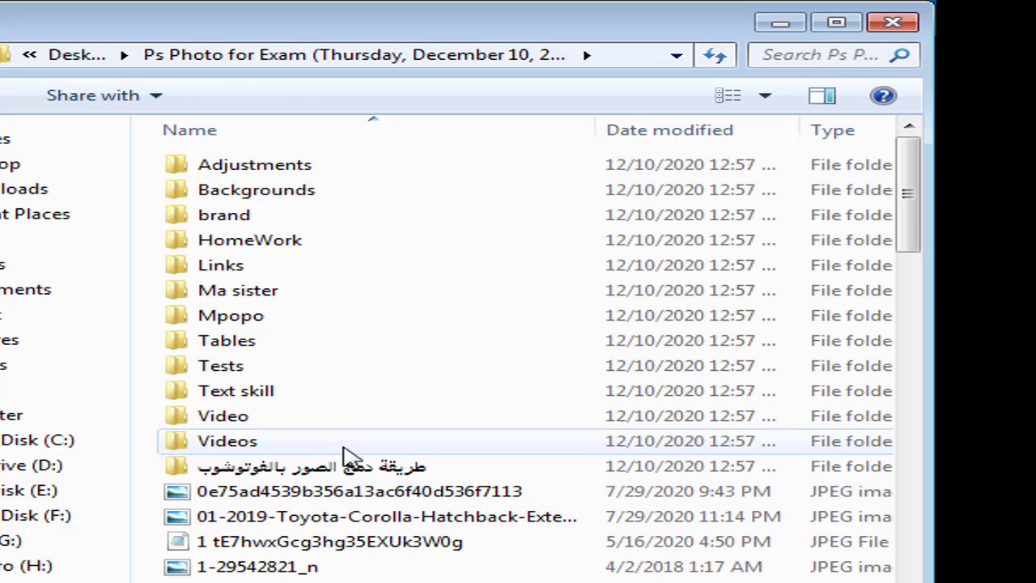
pyautogui.scroll(-6, 342, 469)
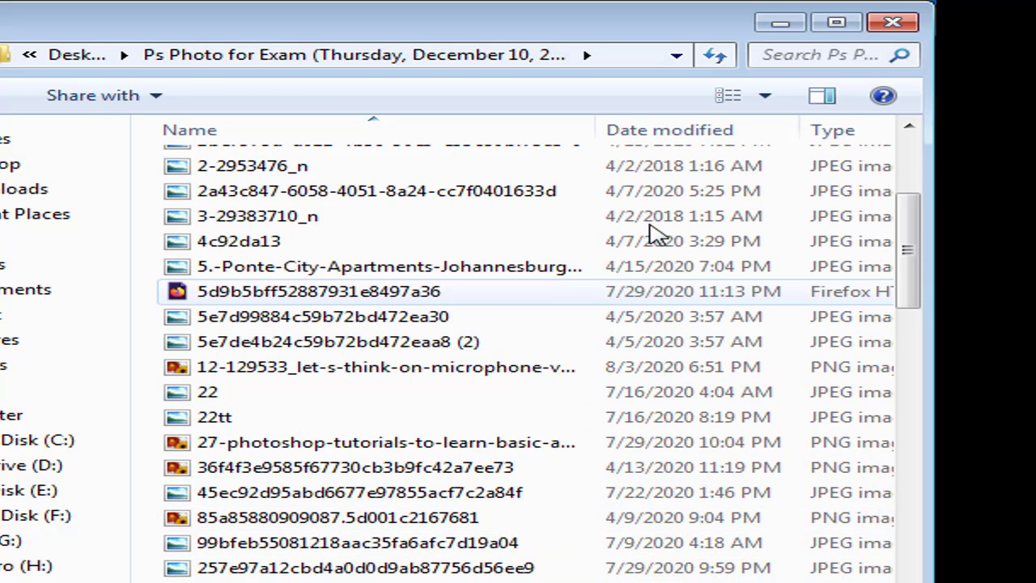
pyautogui.click(730, 96)
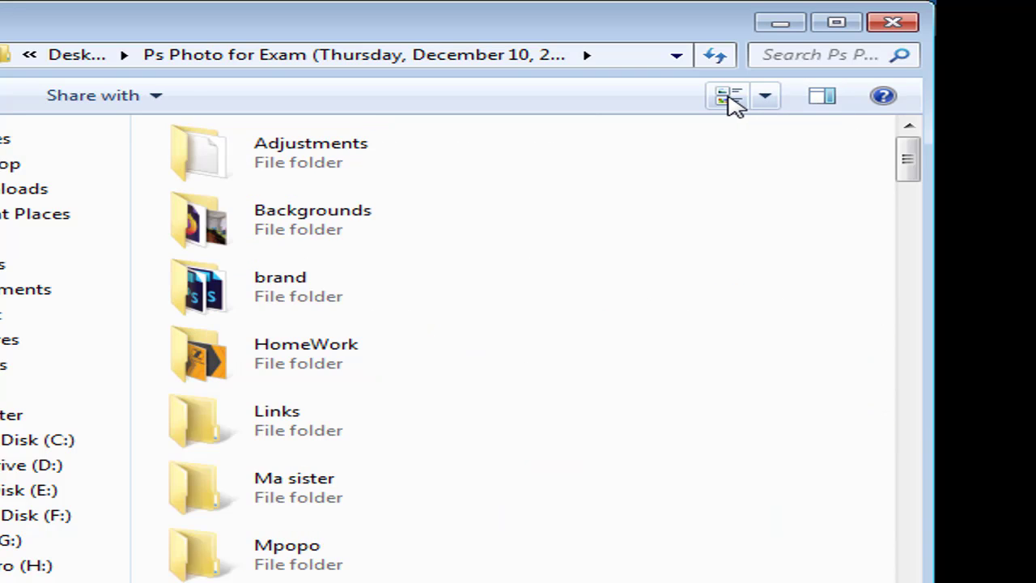
pyautogui.click(731, 96)
pyautogui.click(730, 96)
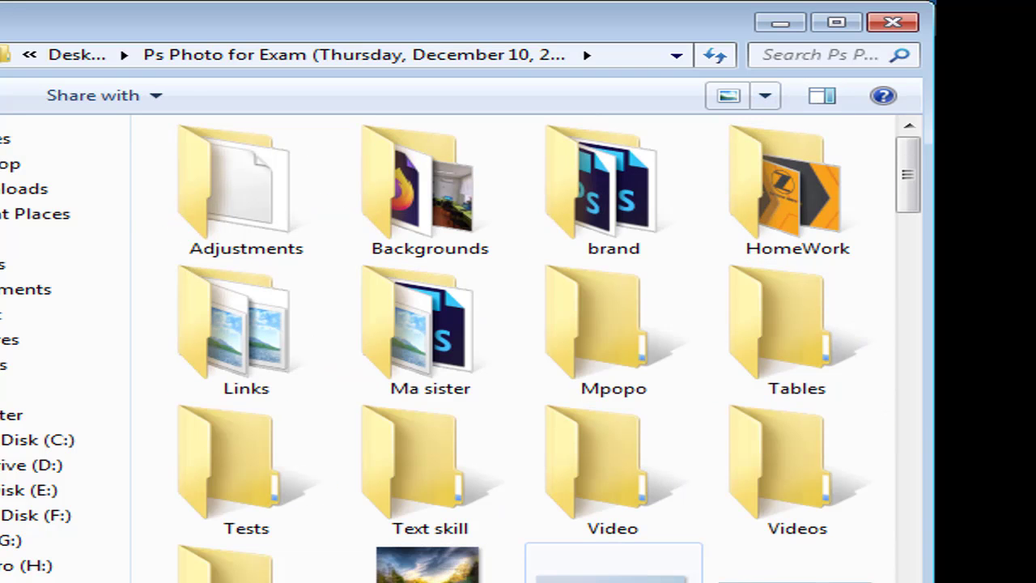
pyautogui.scroll(-15, 518, 349)
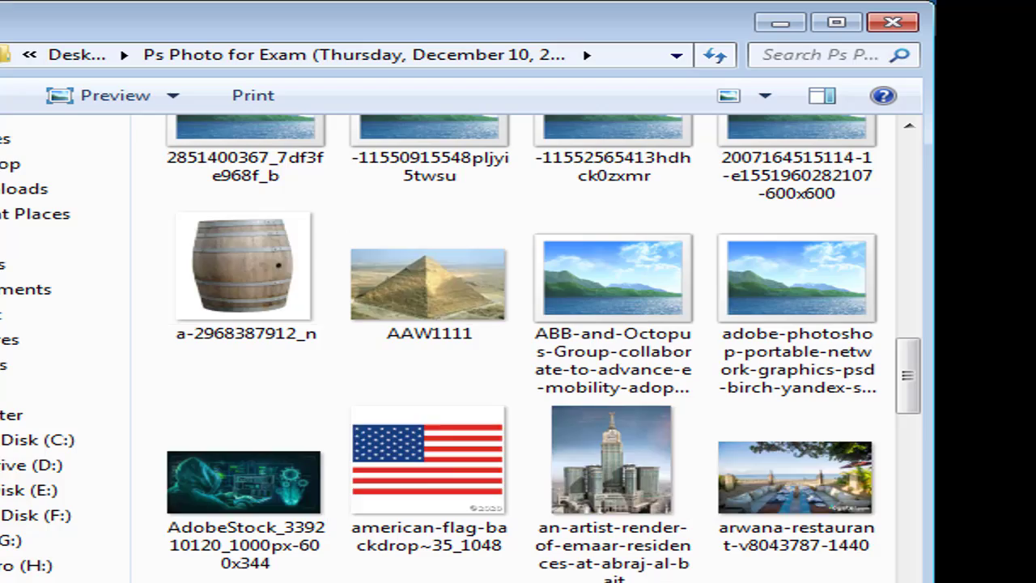
pyautogui.scroll(3, 518, 349)
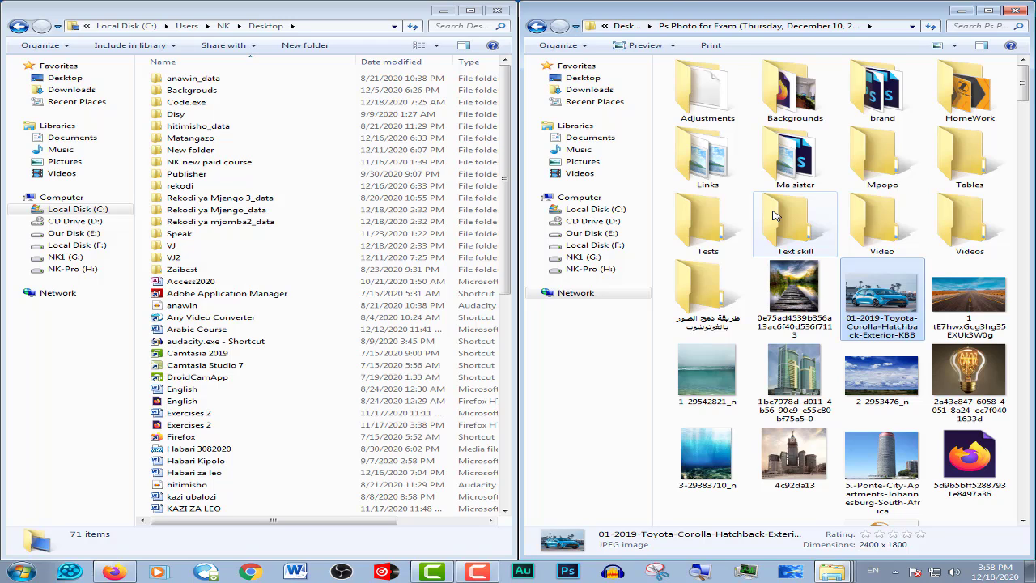
# Step: Copy all items from the old Ps Photo for Exam folder into the current Desktop folder, cancelling the transfer partway
pyautogui.hotkey('ctrl', 'a')
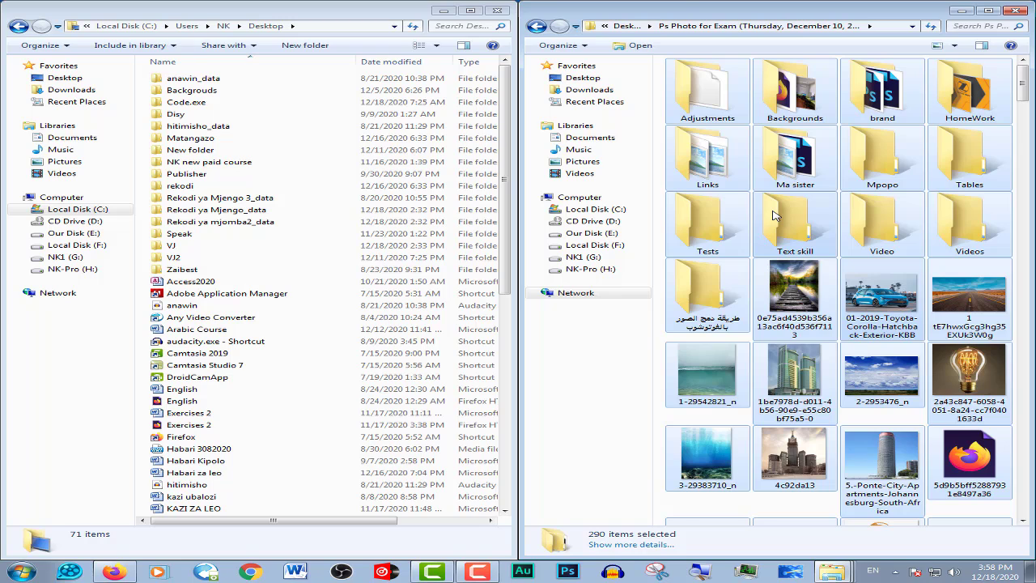
pyautogui.click(295, 251)
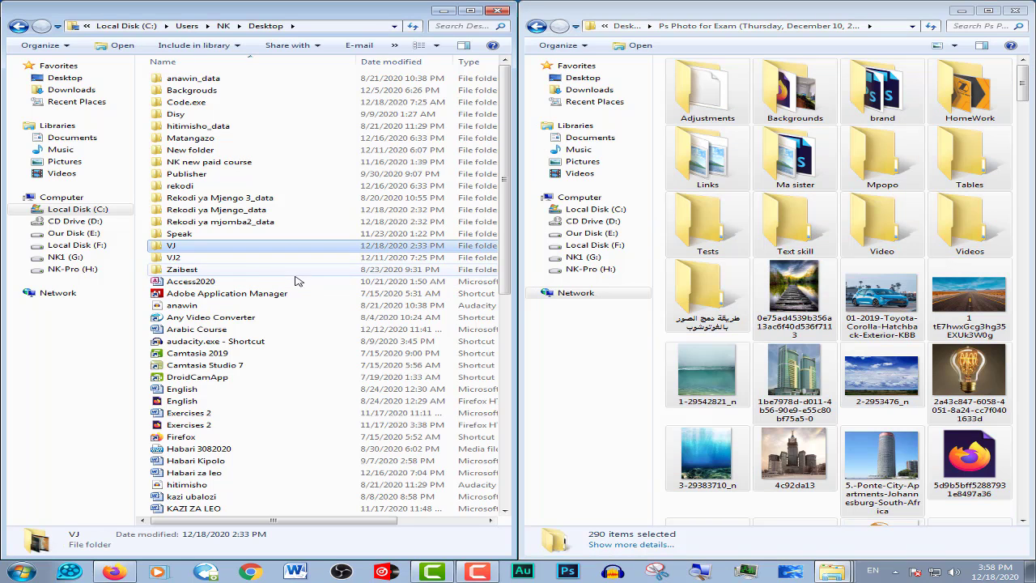
pyautogui.press('super+d')
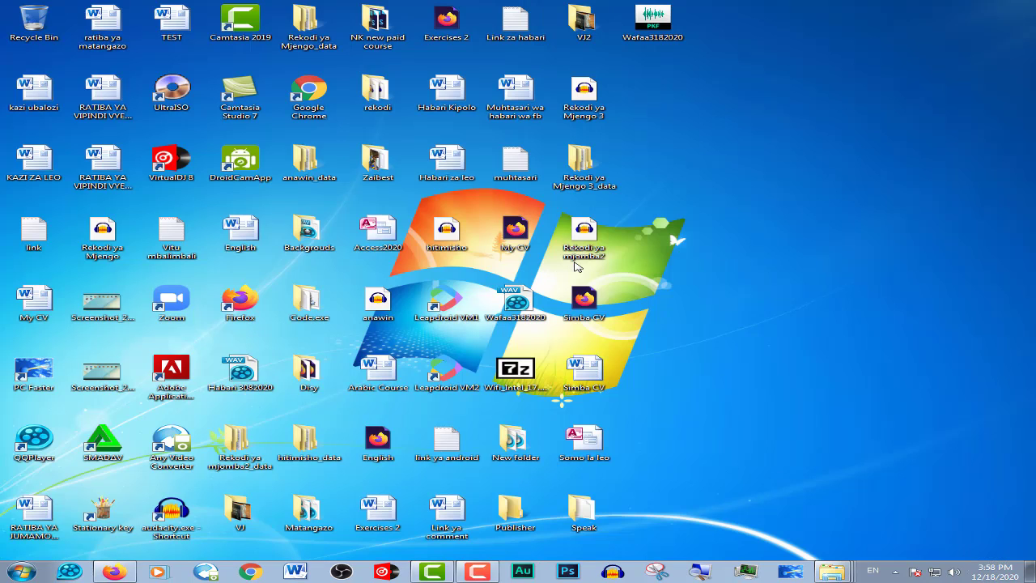
pyautogui.moveTo(849, 574)
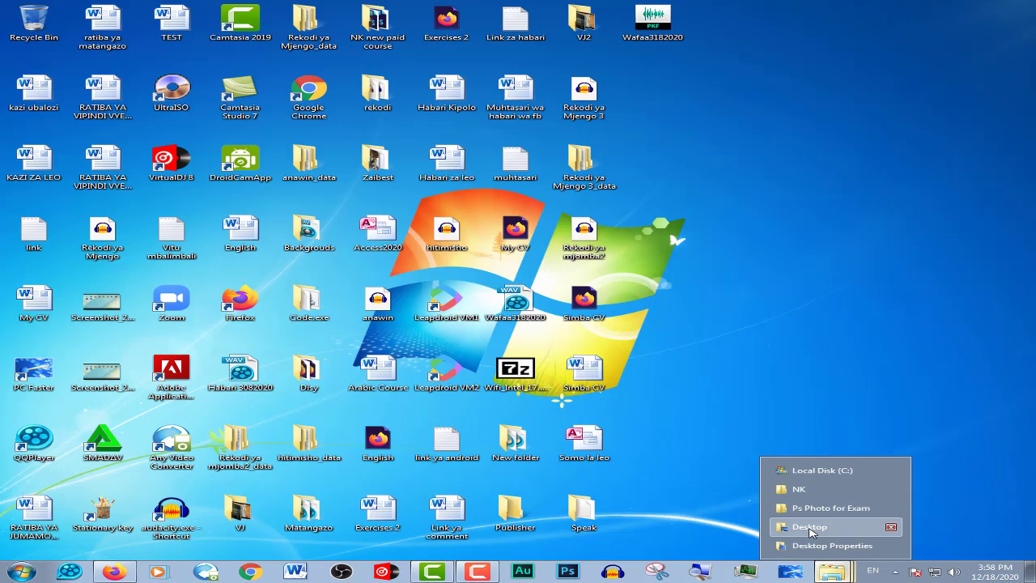
pyautogui.click(810, 527)
pyautogui.click(303, 306)
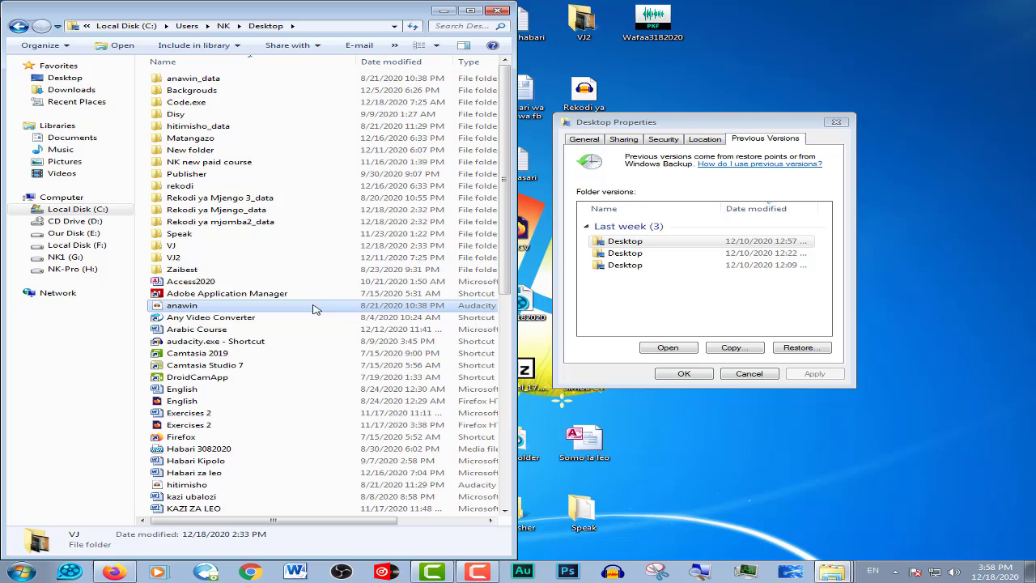
pyautogui.click(331, 414)
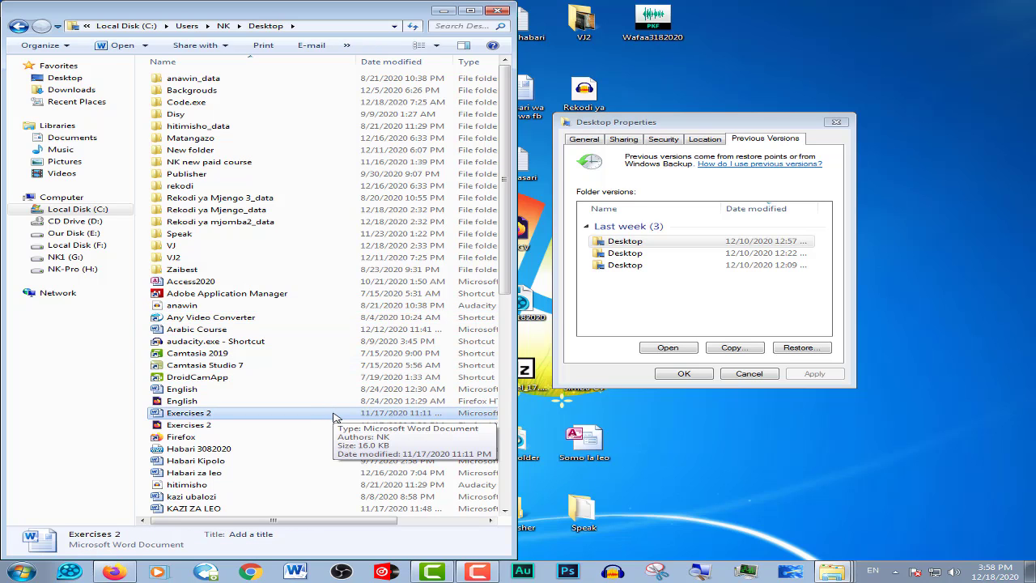
pyautogui.hotkey('ctrl', 'v')
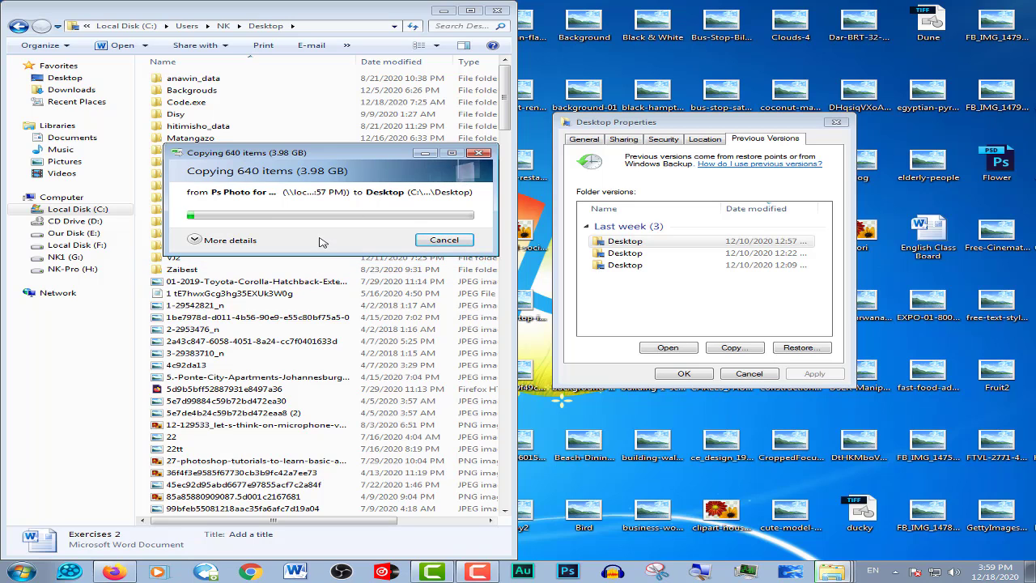
pyautogui.click(444, 240)
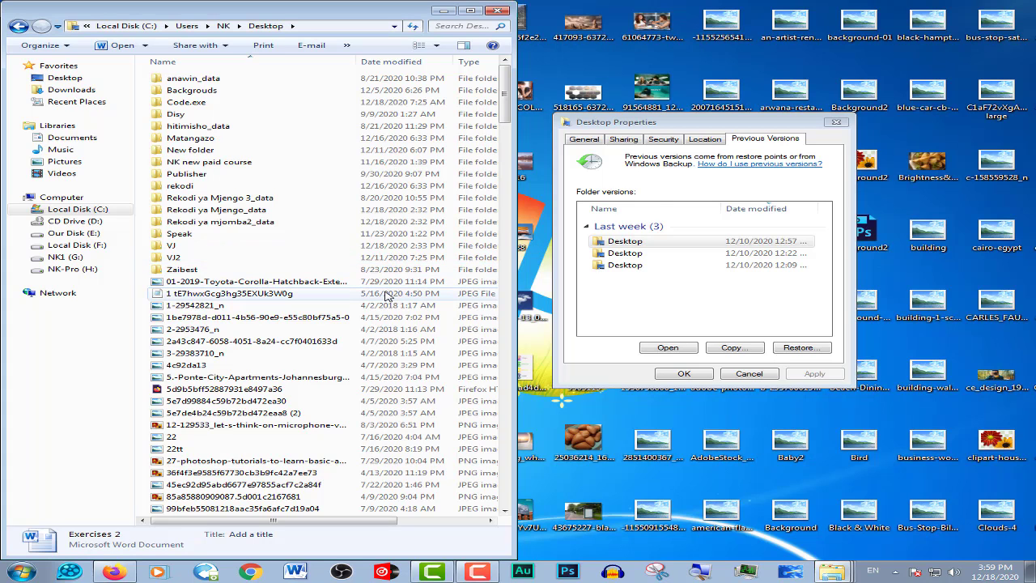
# Step: Reopen the 12/10/2020 12:57 Desktop version beside the current folder to view Ps Photo for Exam, and minimize it
pyautogui.doubleClick(648, 242)
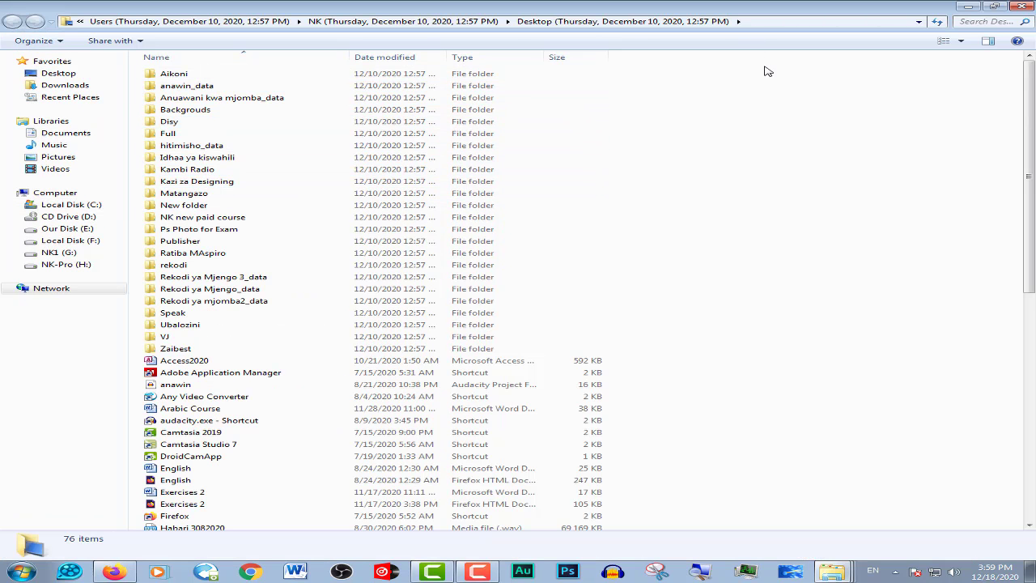
pyautogui.press('super+Right')
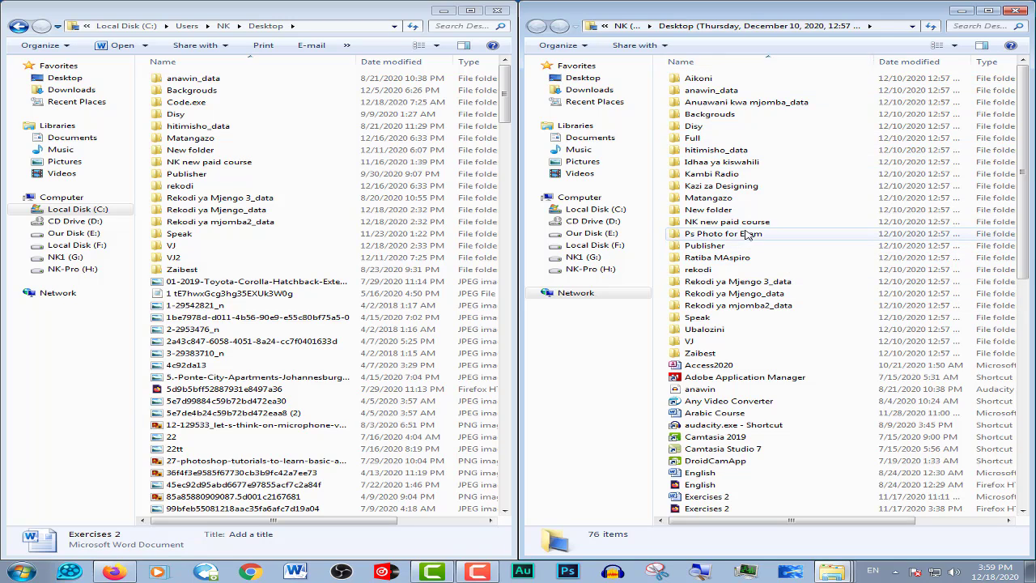
pyautogui.click(960, 11)
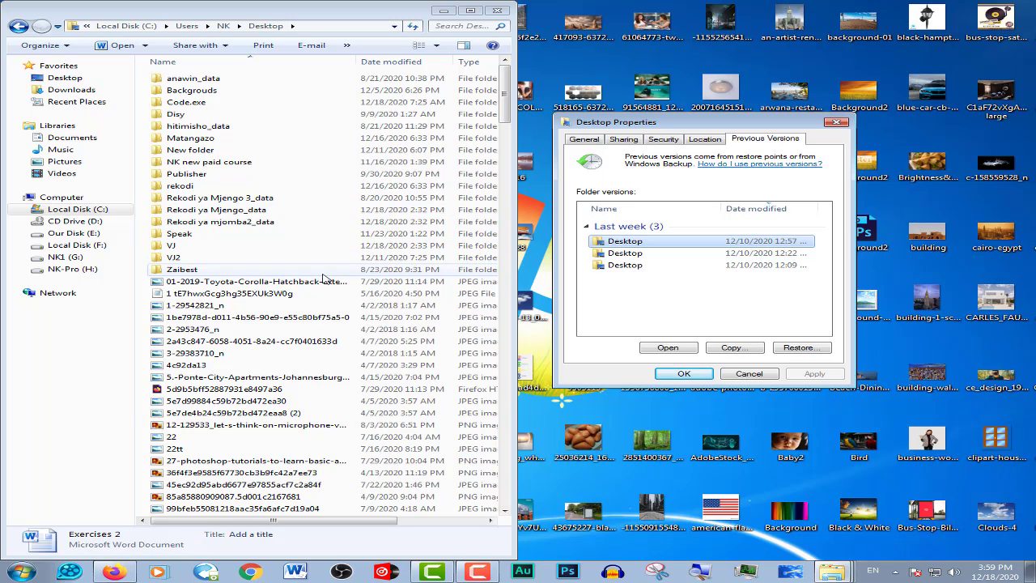
# Step: Examine the picture and document files in the current Desktop folder, including the range from 2296250_v2 to the an-artist-render image
pyautogui.click(265, 285)
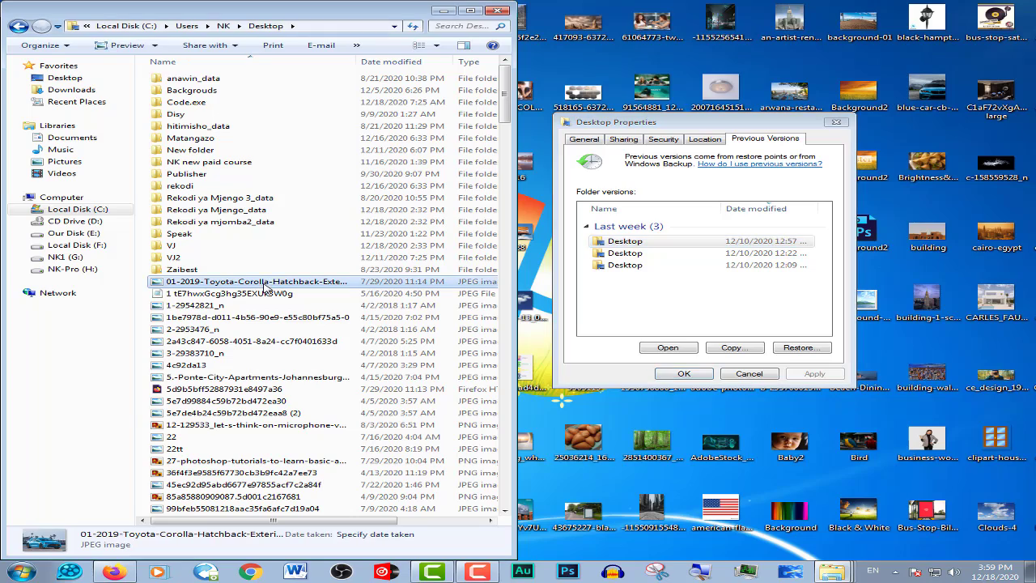
pyautogui.click(208, 427)
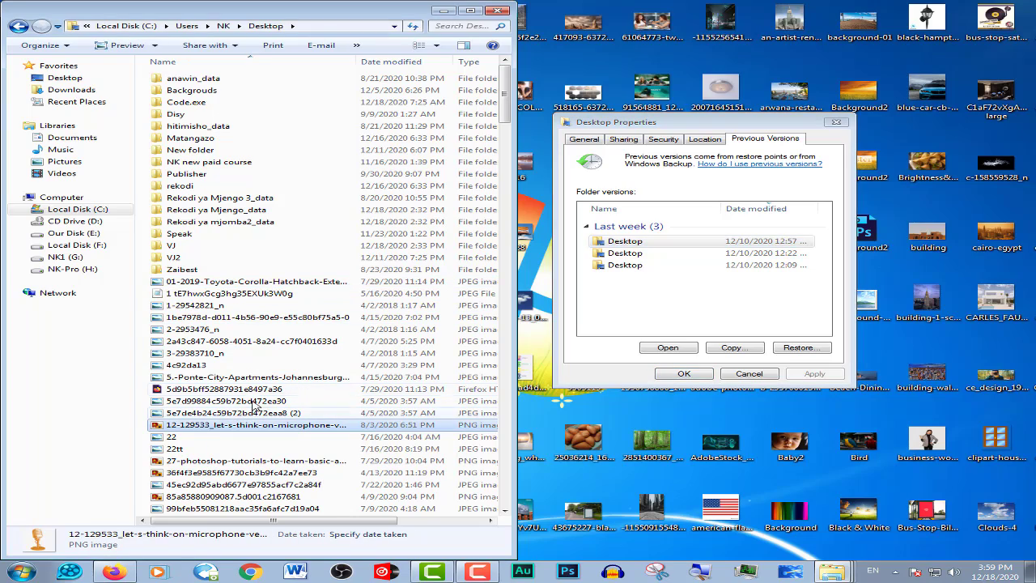
pyautogui.moveTo(508, 106); pyautogui.dragTo(506, 179)
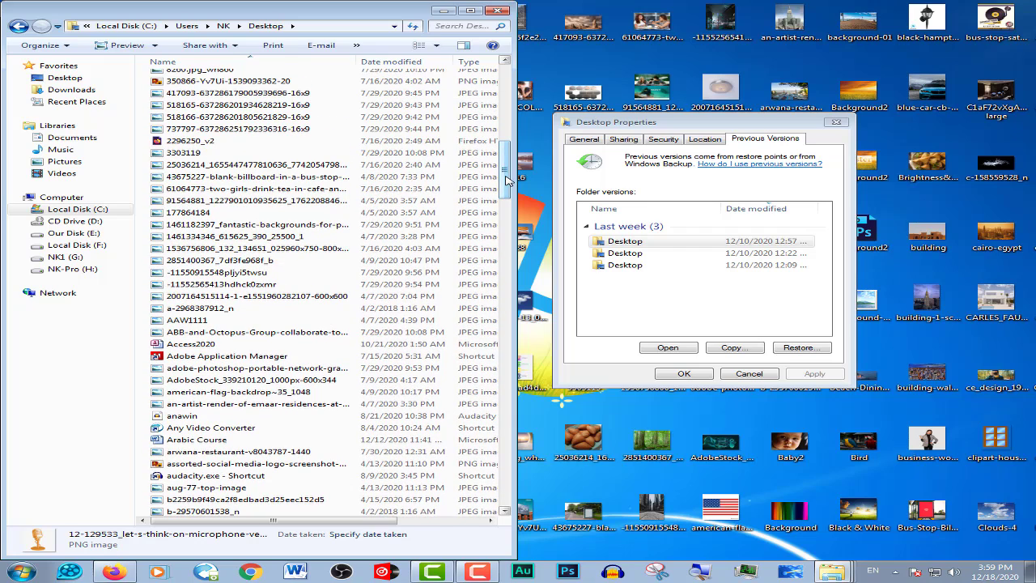
pyautogui.click(270, 141)
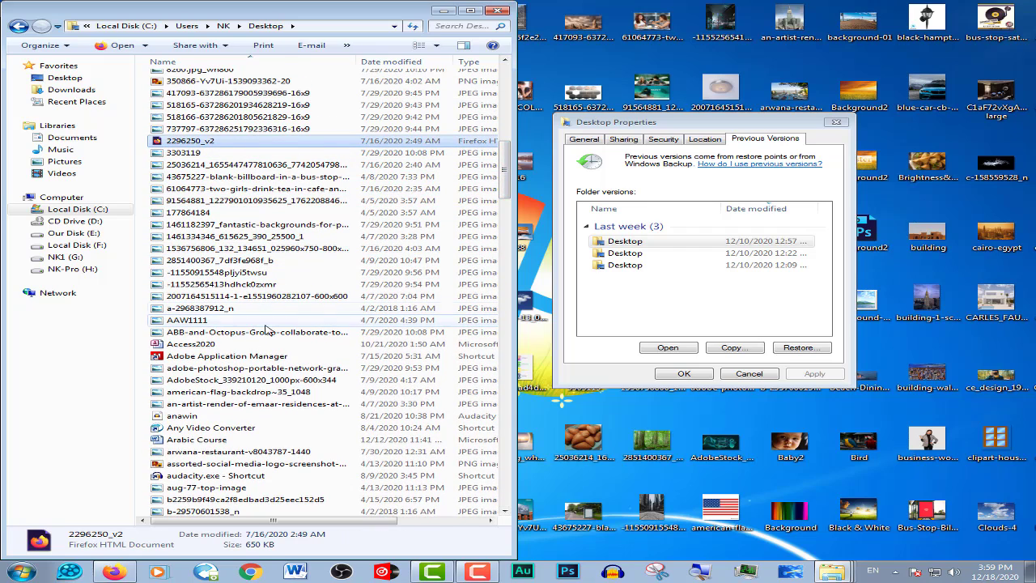
pyautogui.keyDown('shift'); pyautogui.click(196, 403); pyautogui.keyUp('shift')
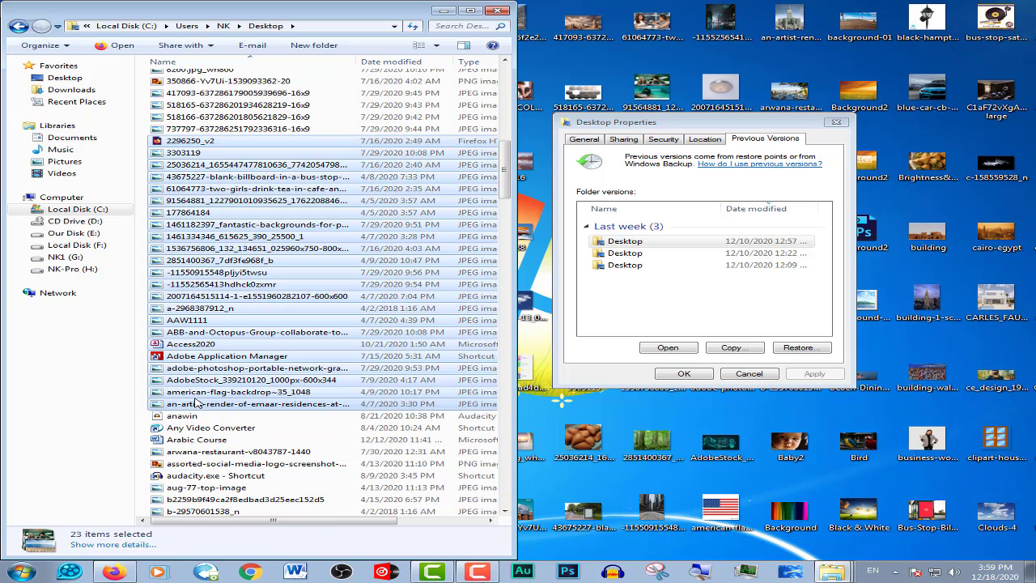
pyautogui.keyDown('ctrl'); pyautogui.click(216, 346); pyautogui.keyUp('ctrl')
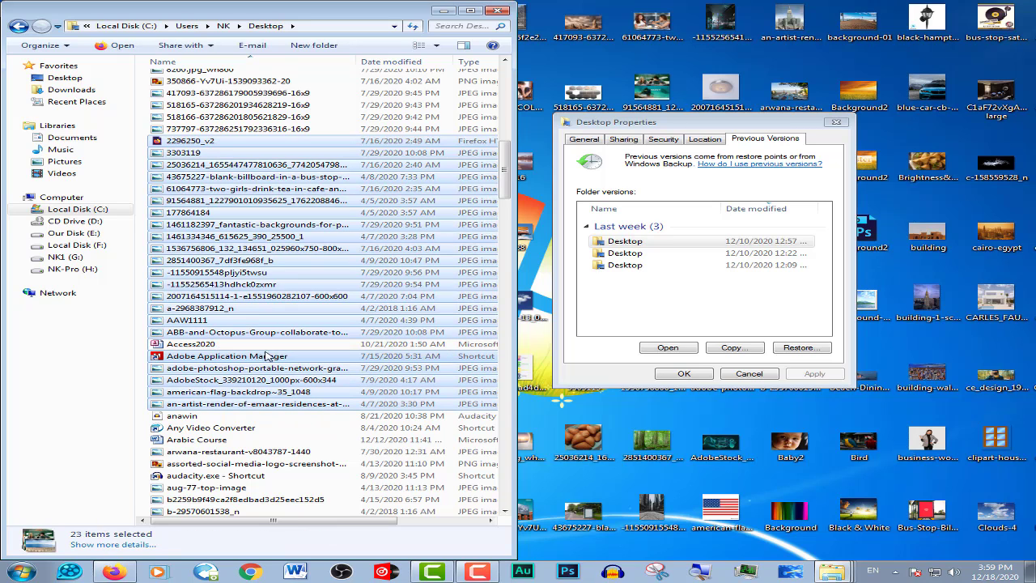
pyautogui.keyDown('ctrl'); pyautogui.click(421, 281); pyautogui.keyUp('ctrl')
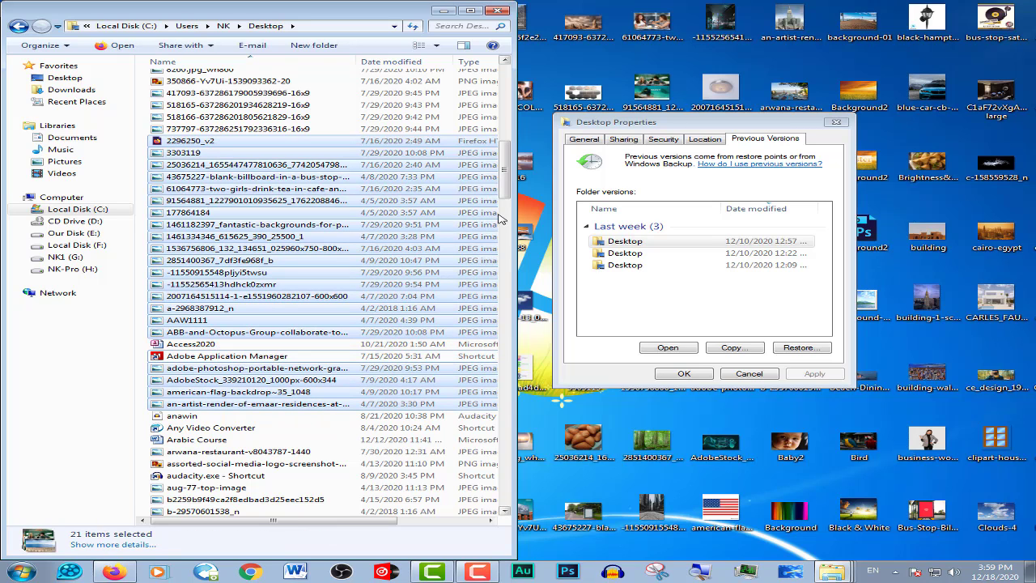
pyautogui.moveTo(505, 198); pyautogui.dragTo(524, 130)
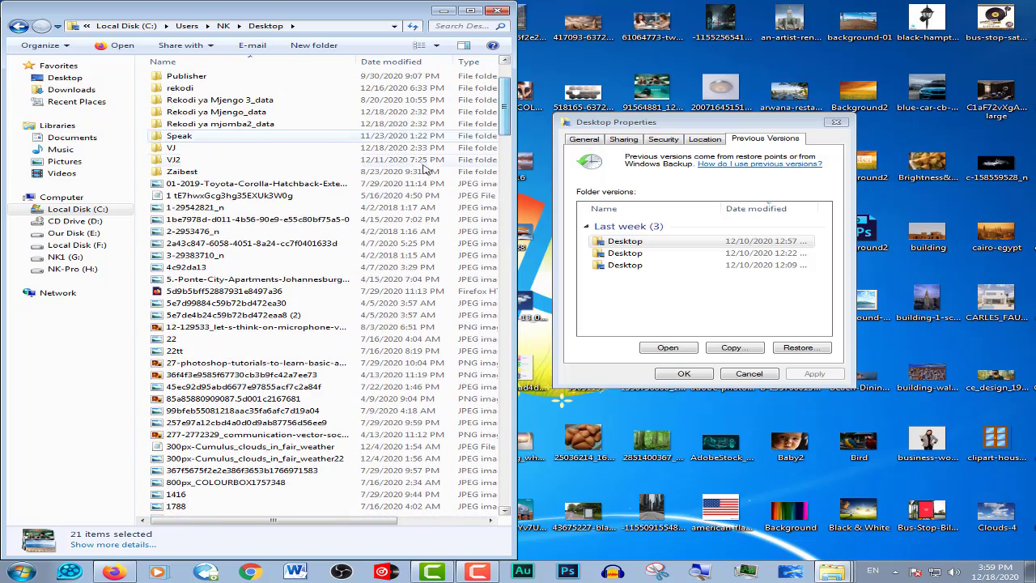
pyautogui.click(340, 183)
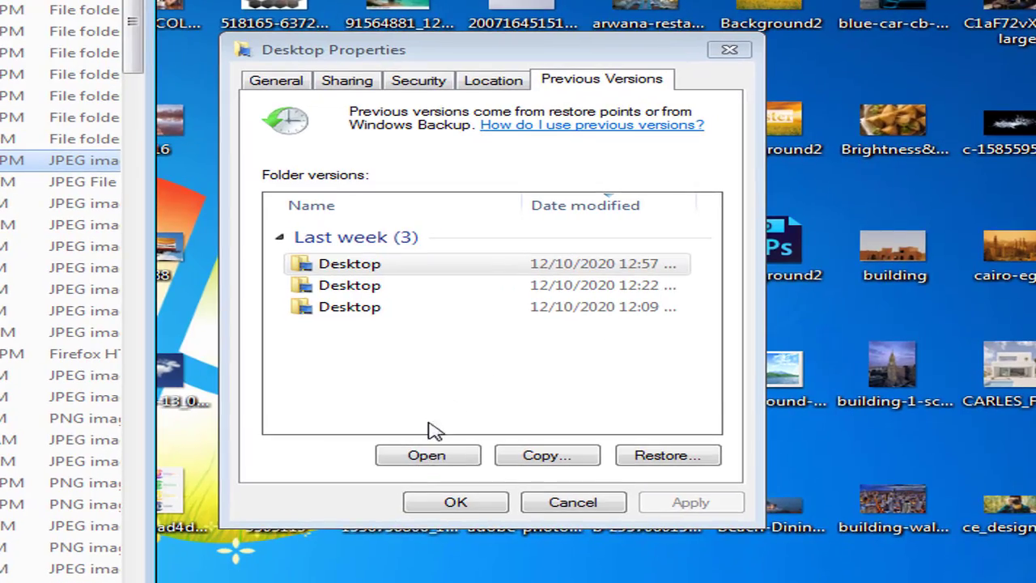
# Step: Open the 12/10/2020 12:57 Desktop version and place it side by side with the current Desktop folder
pyautogui.click(466, 435)
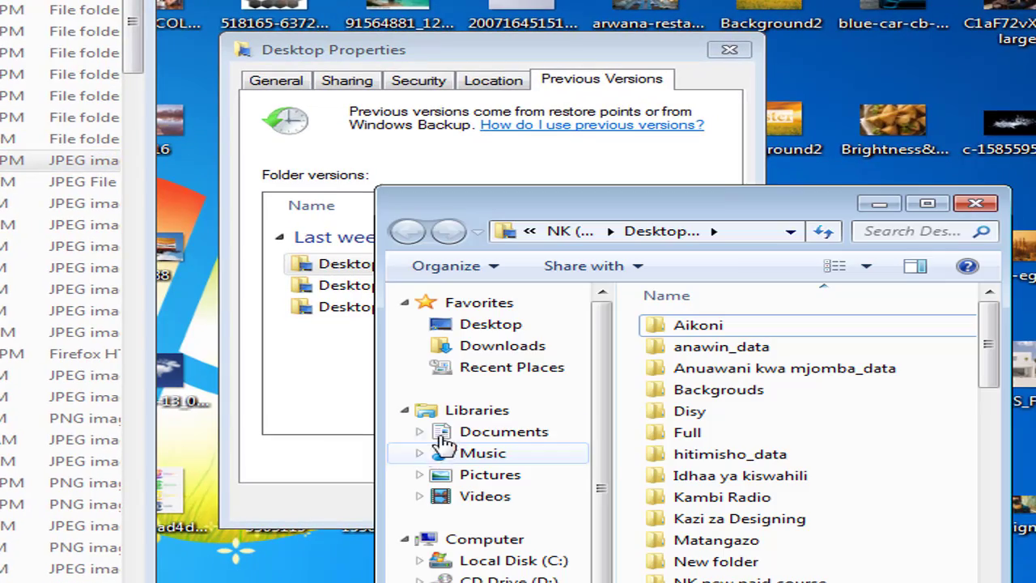
pyautogui.click(927, 204)
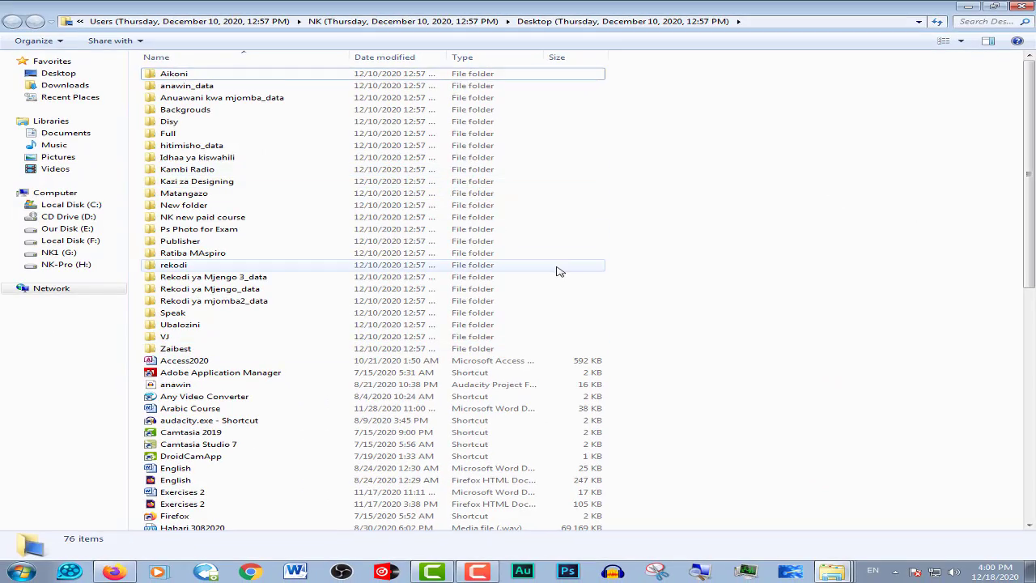
pyautogui.press('super+Right')
# Step: Copy all items from the 12/10/2020 12:57 Desktop version into the current Desktop folder and close the old version's window
pyautogui.click(719, 162)
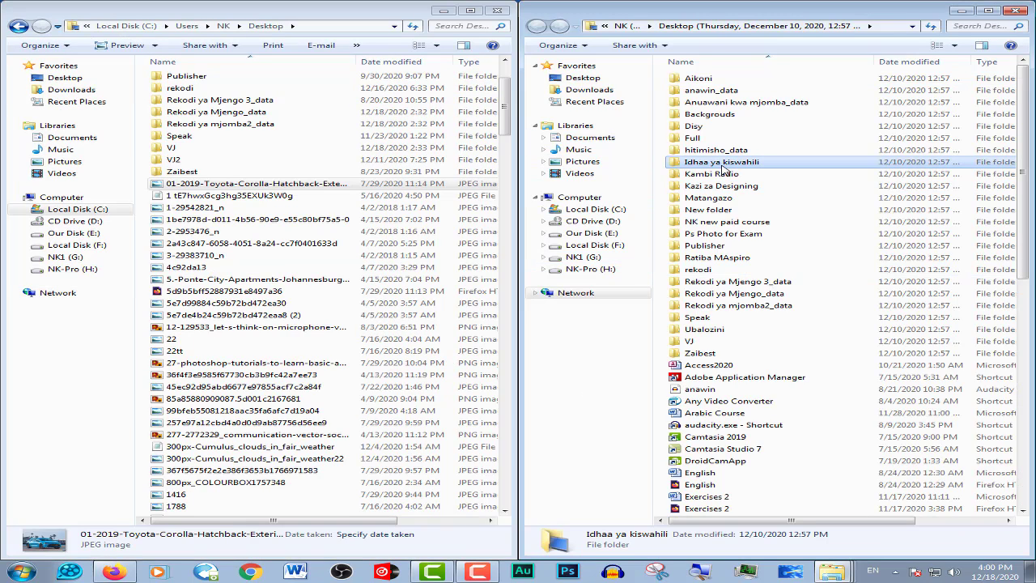
pyautogui.hotkey('ctrl', 'a')
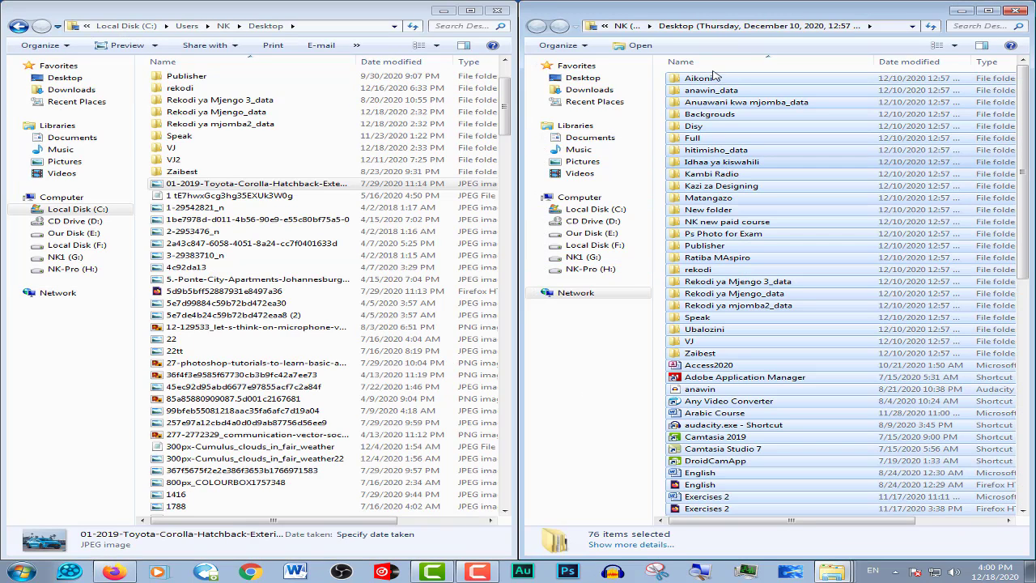
pyautogui.doubleClick(714, 85)
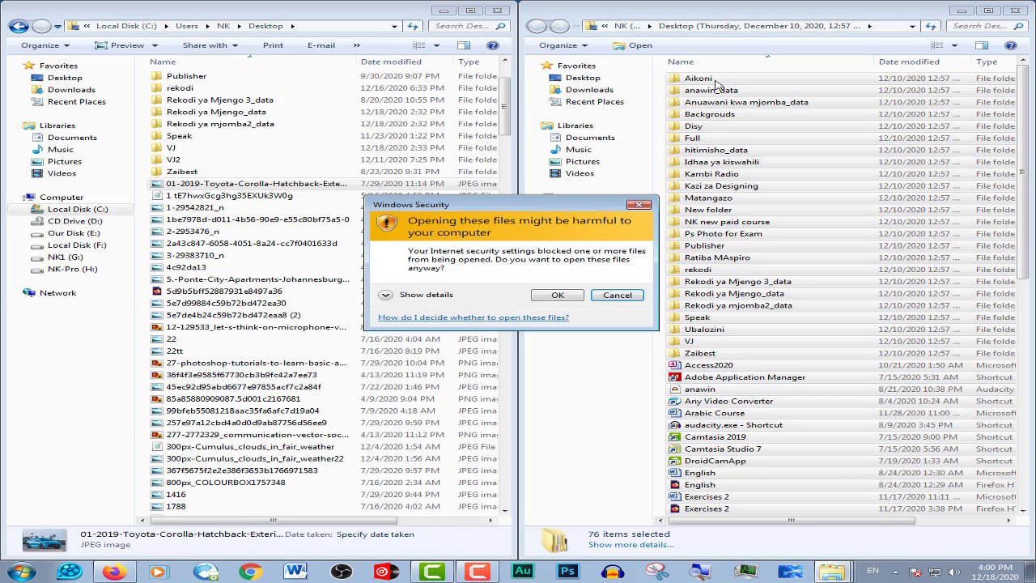
pyautogui.click(648, 207)
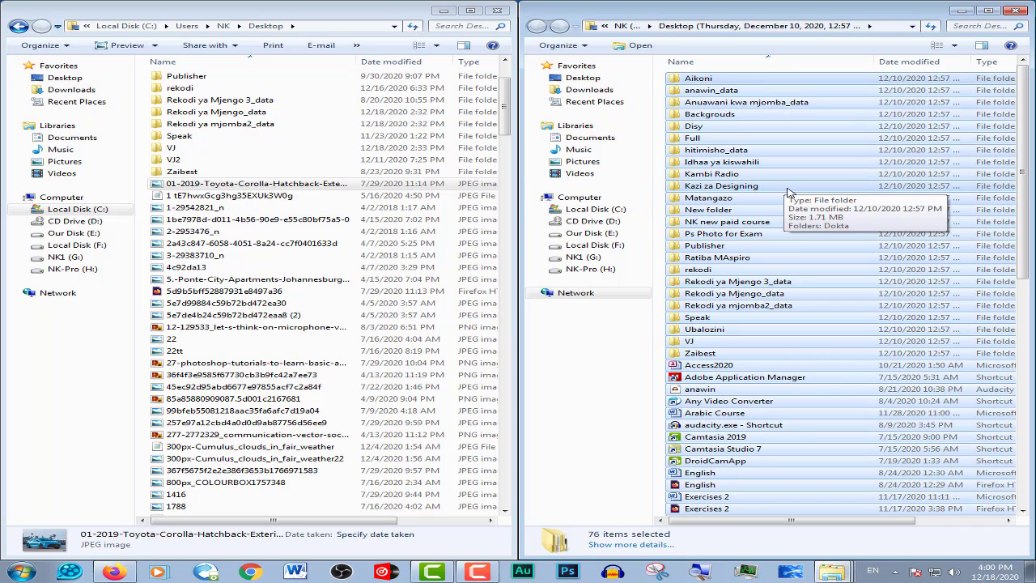
pyautogui.click(334, 74)
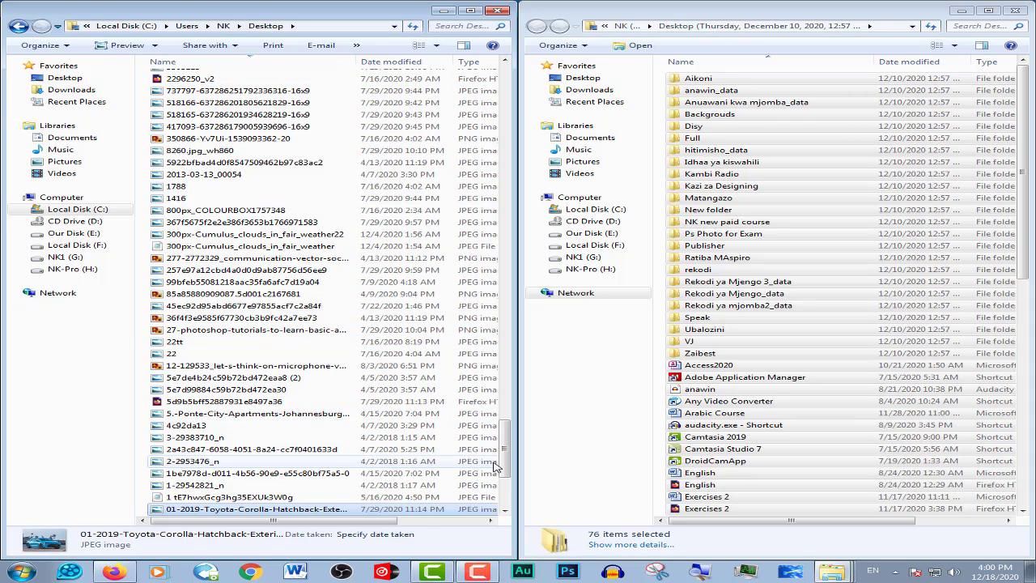
pyautogui.click(494, 462)
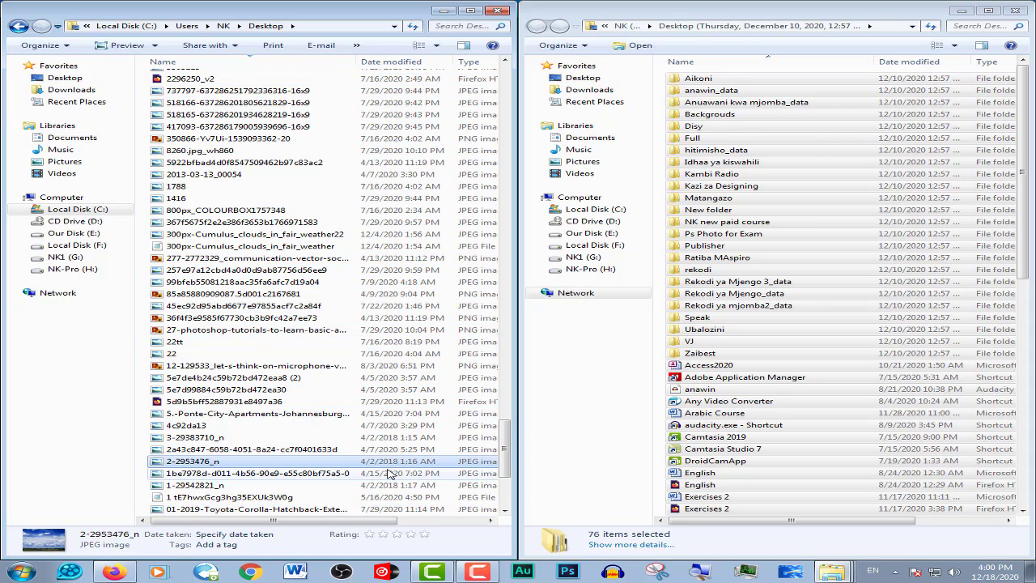
pyautogui.hotkey('ctrl', 'v')
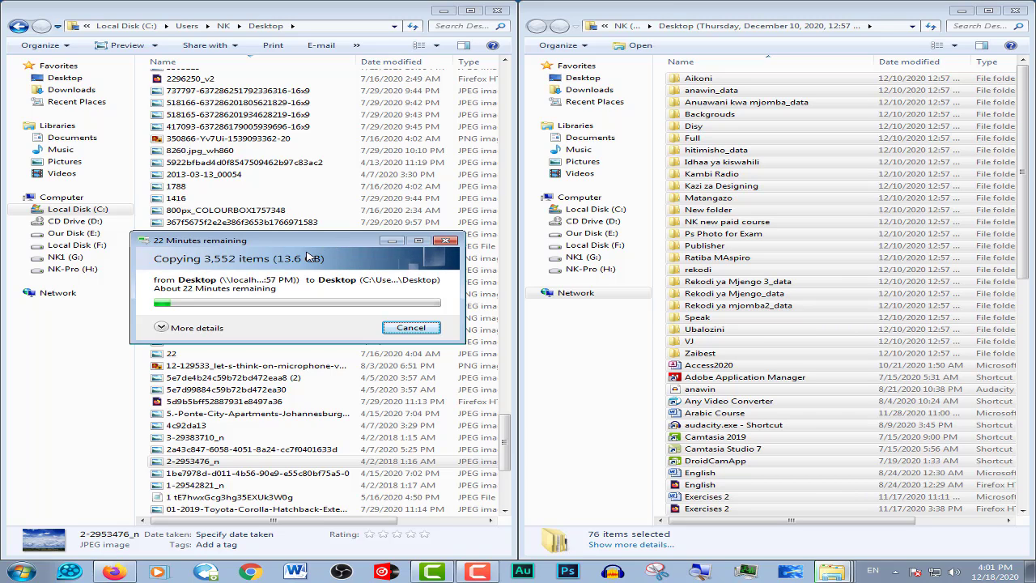
pyautogui.hotkey('alt', 'F4')
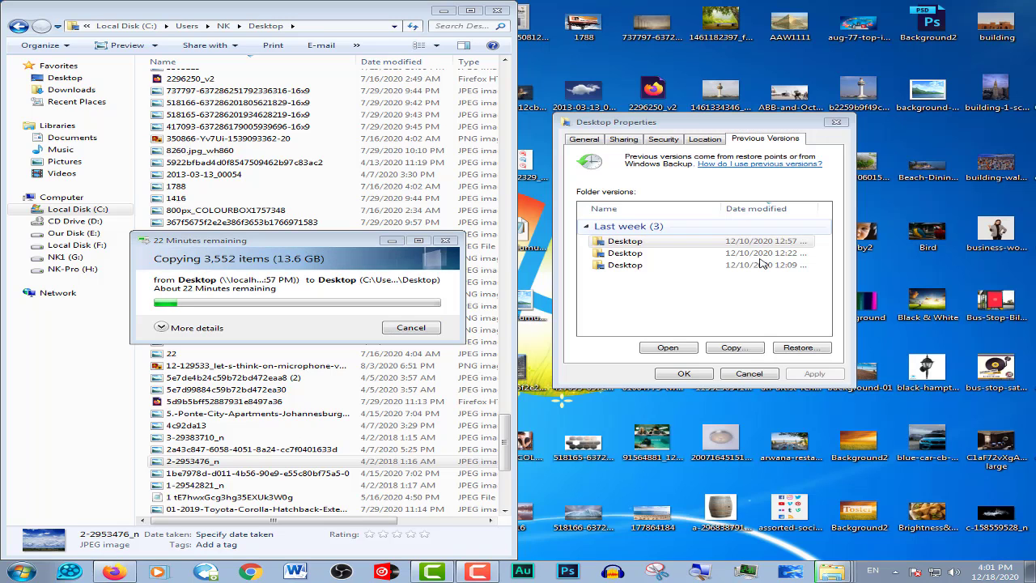